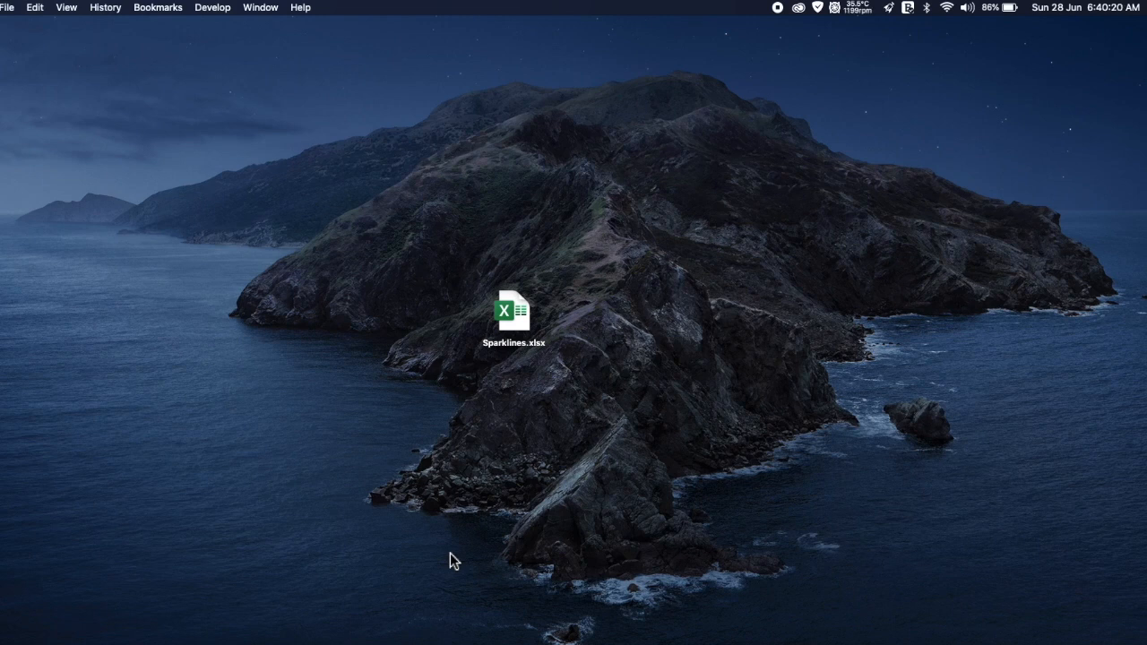
Open the Sparklines.xlsx workbook from the desktop in Excel
double_click(513, 316)
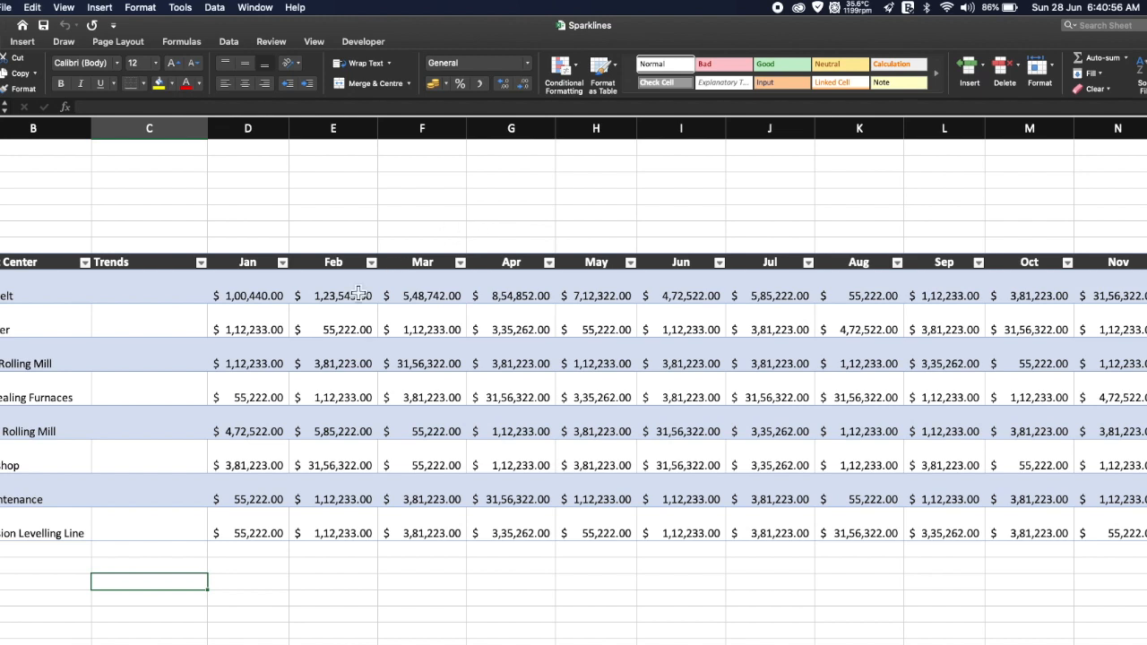
Look over the monthly cost columns and the empty Trends column of the cost center table
left_click(248, 128)
left_click(367, 134)
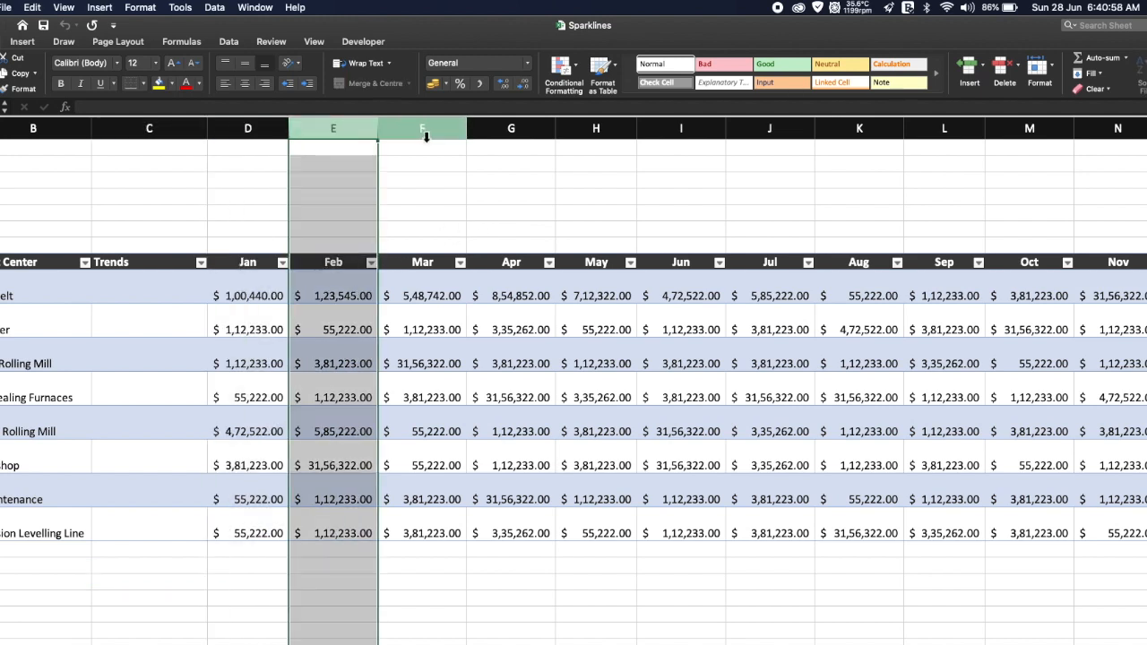
left_click(422, 135)
left_click(533, 136)
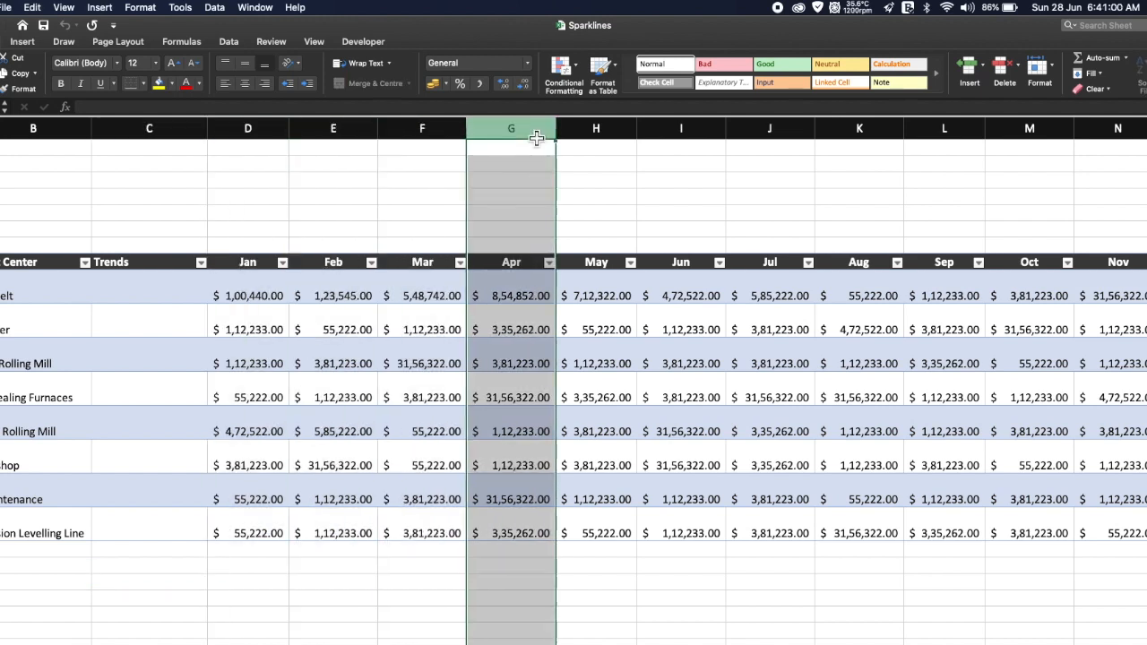
left_click(602, 130)
left_click(692, 133)
left_click(763, 135)
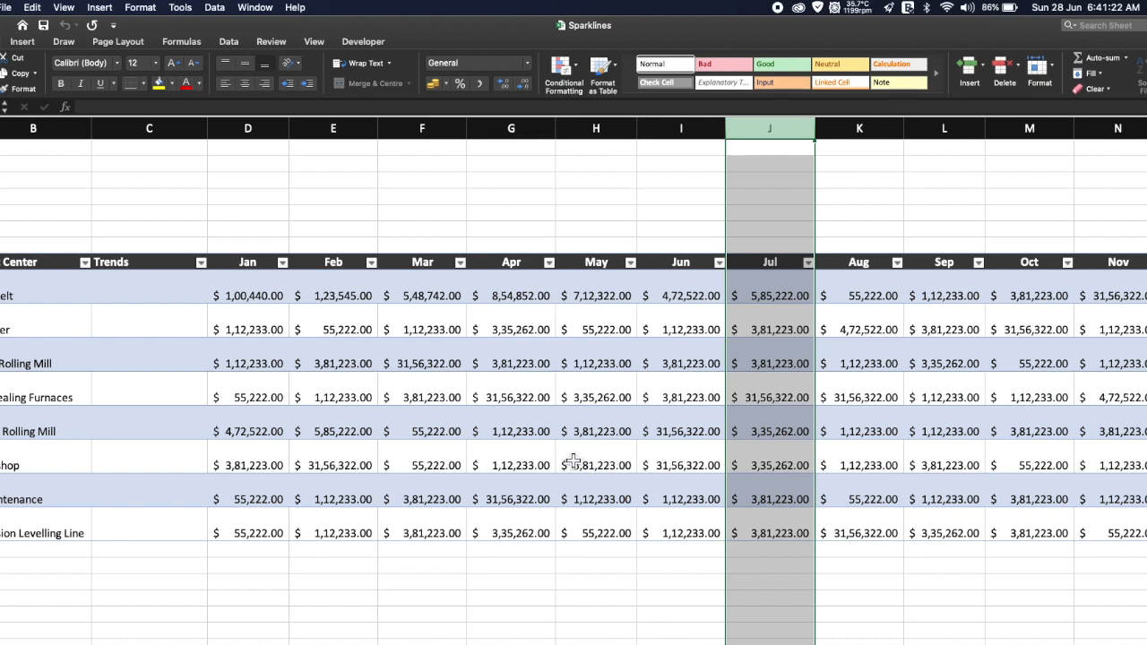
left_click(511, 469)
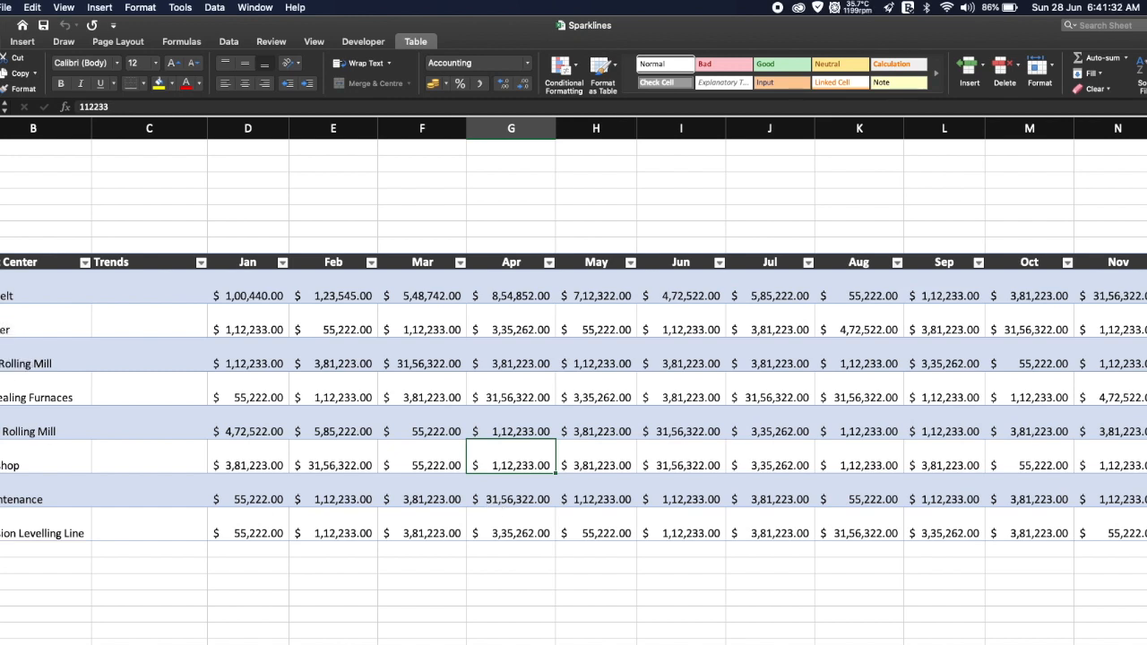
left_click_drag(18, 264, 789, 527)
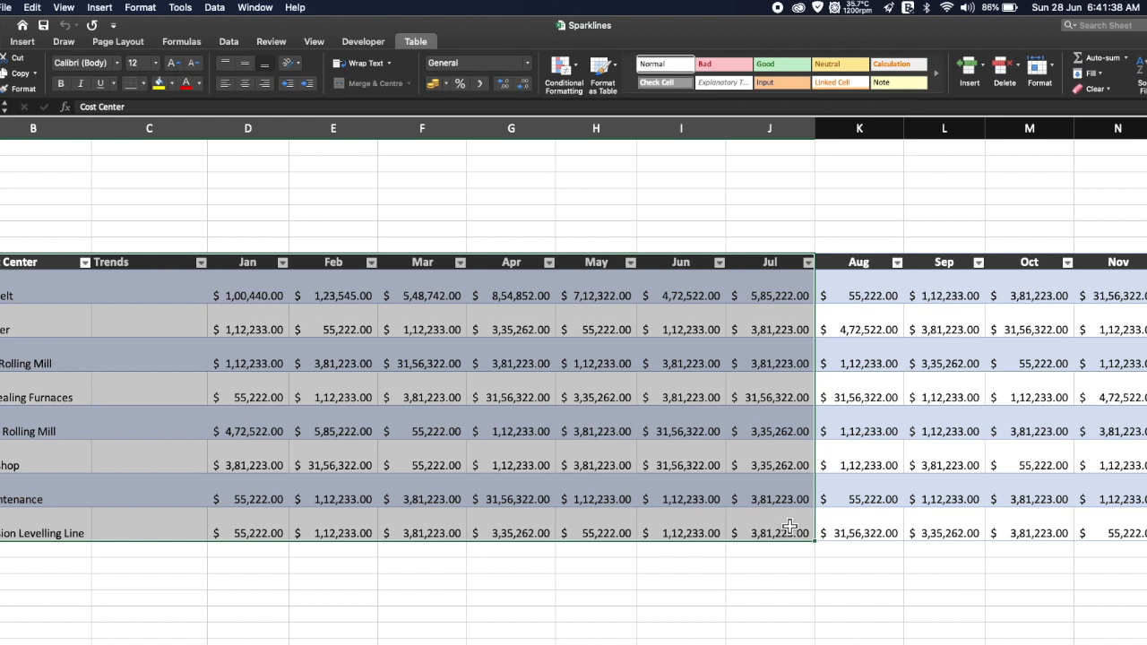
left_click(173, 308)
left_click_drag(171, 290, 180, 511)
left_click(152, 134)
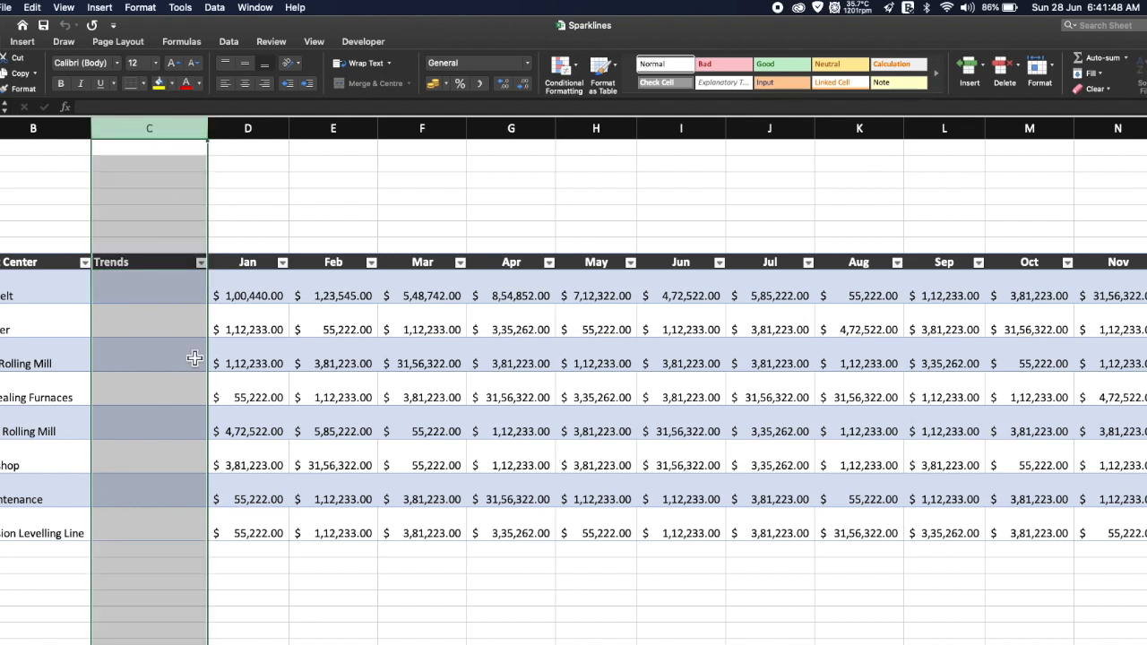
left_click(131, 298)
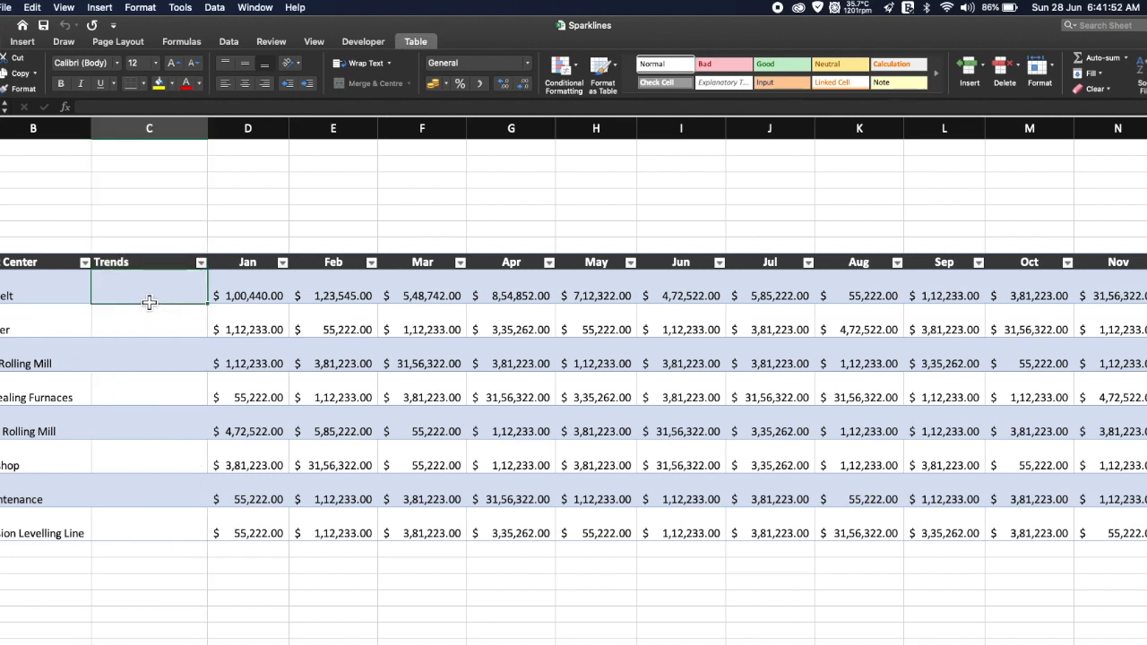
double_click(145, 296)
left_click(141, 332)
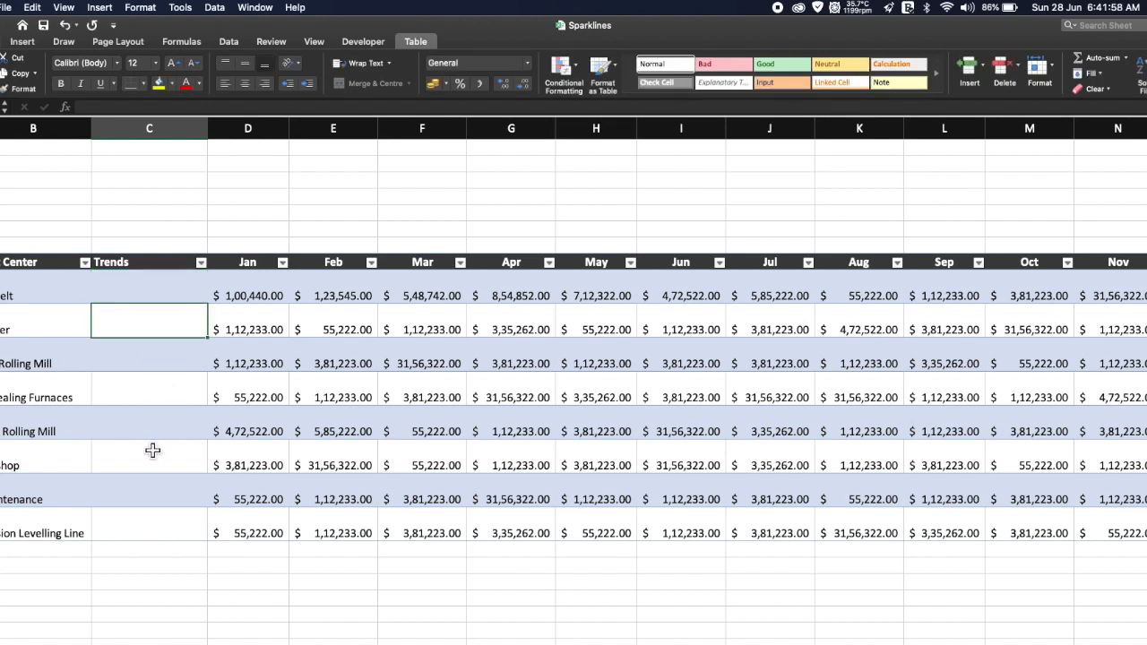
Insert a line sparkline in the Remelt row's Trends cell C9, using D9:O9 as the data range
left_click(150, 301)
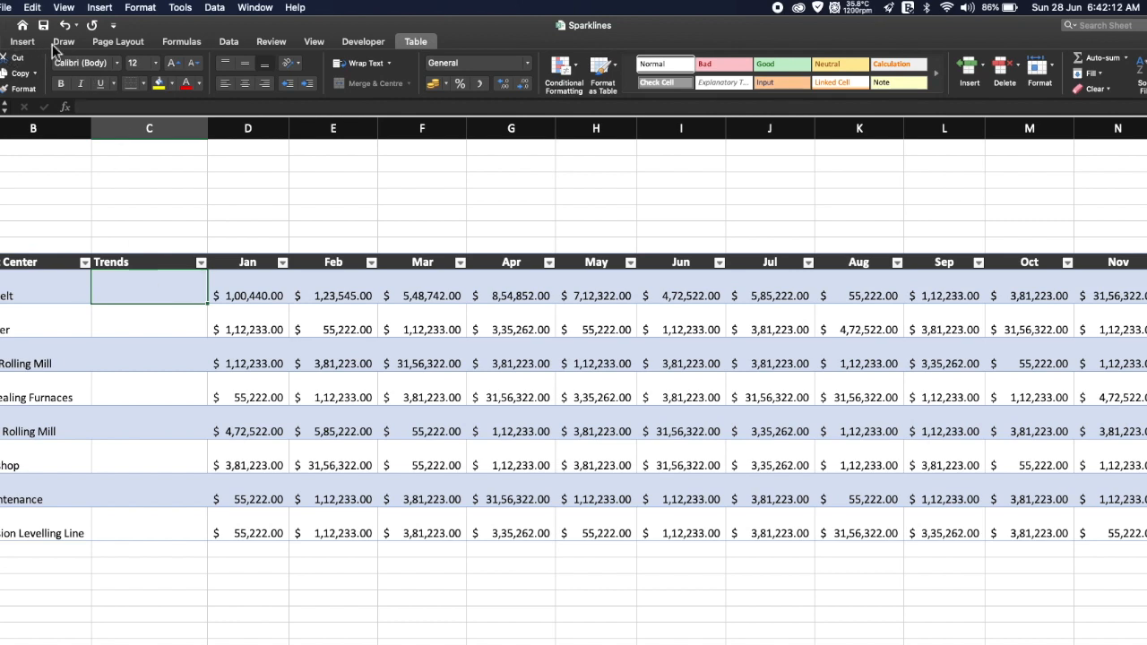
left_click(22, 42)
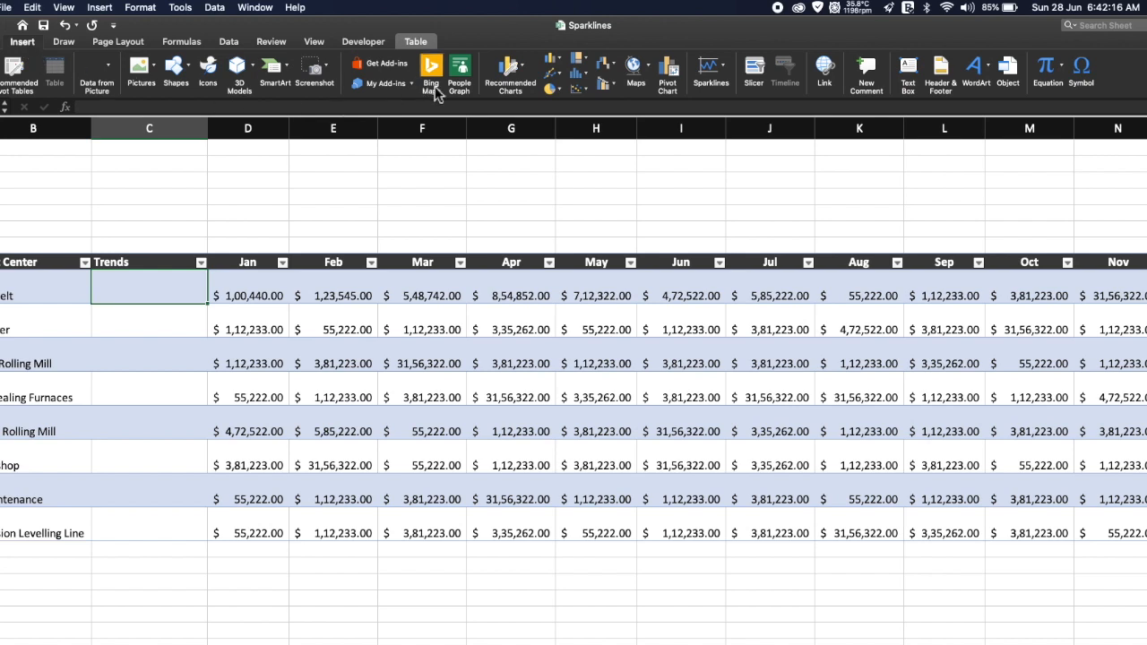
left_click(709, 82)
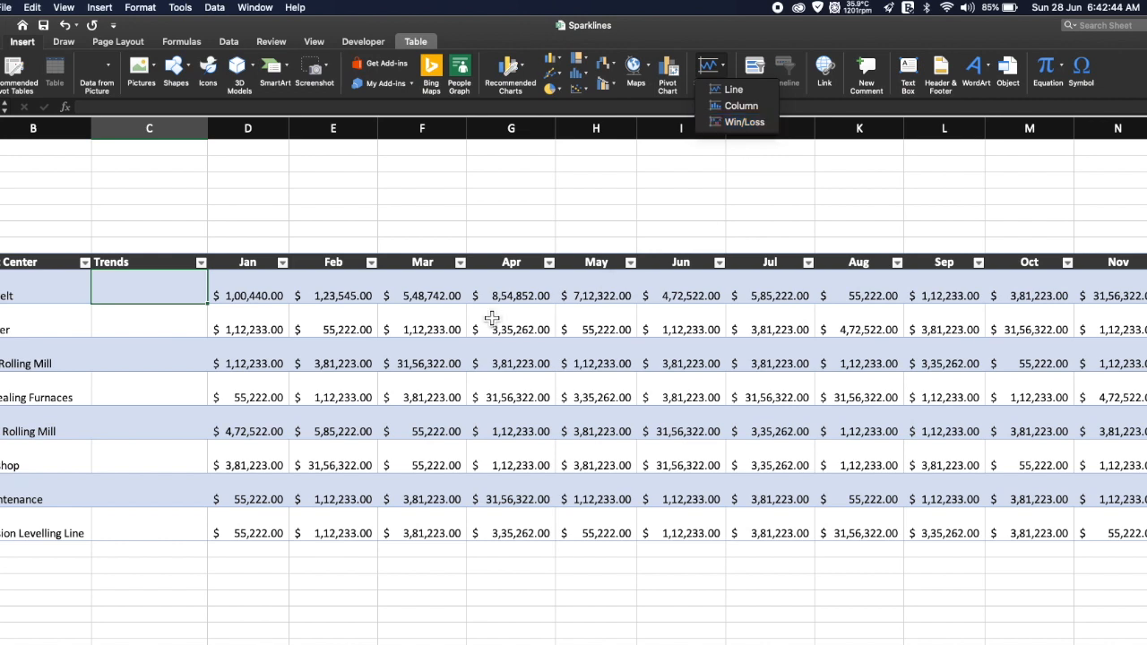
left_click(731, 91)
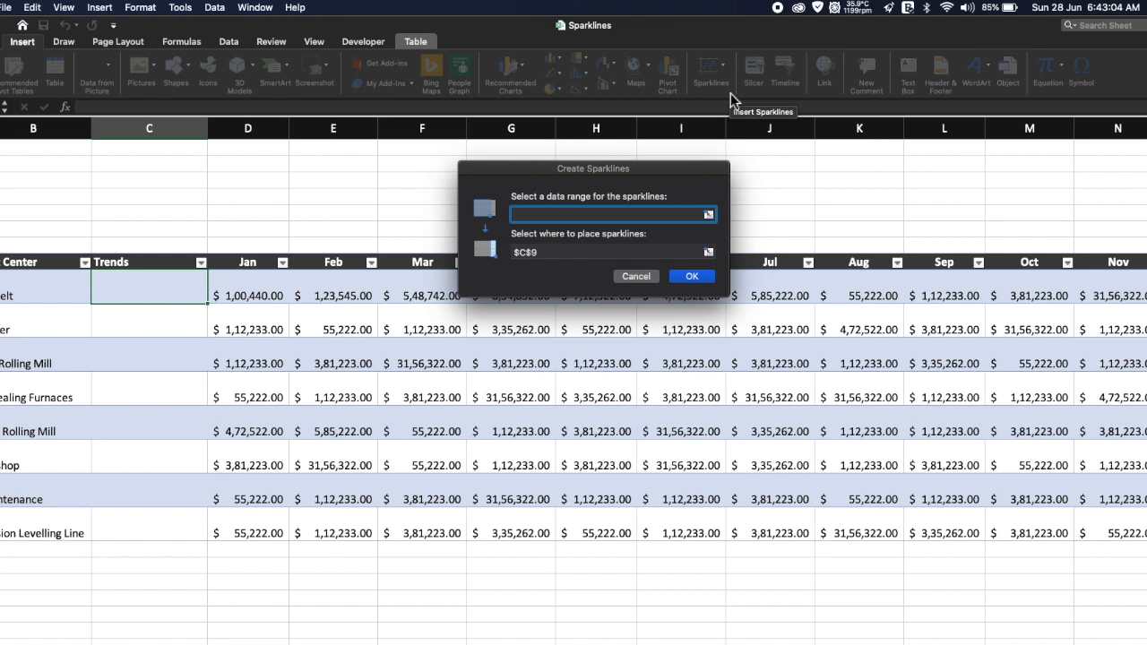
left_click(531, 251)
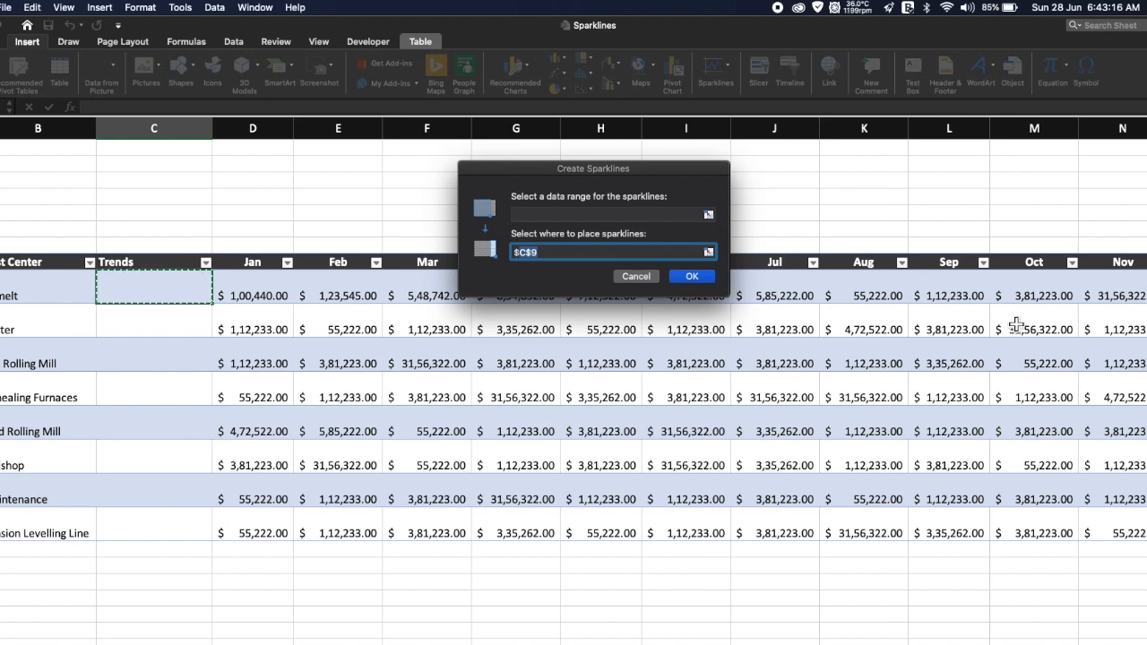
left_click(711, 217)
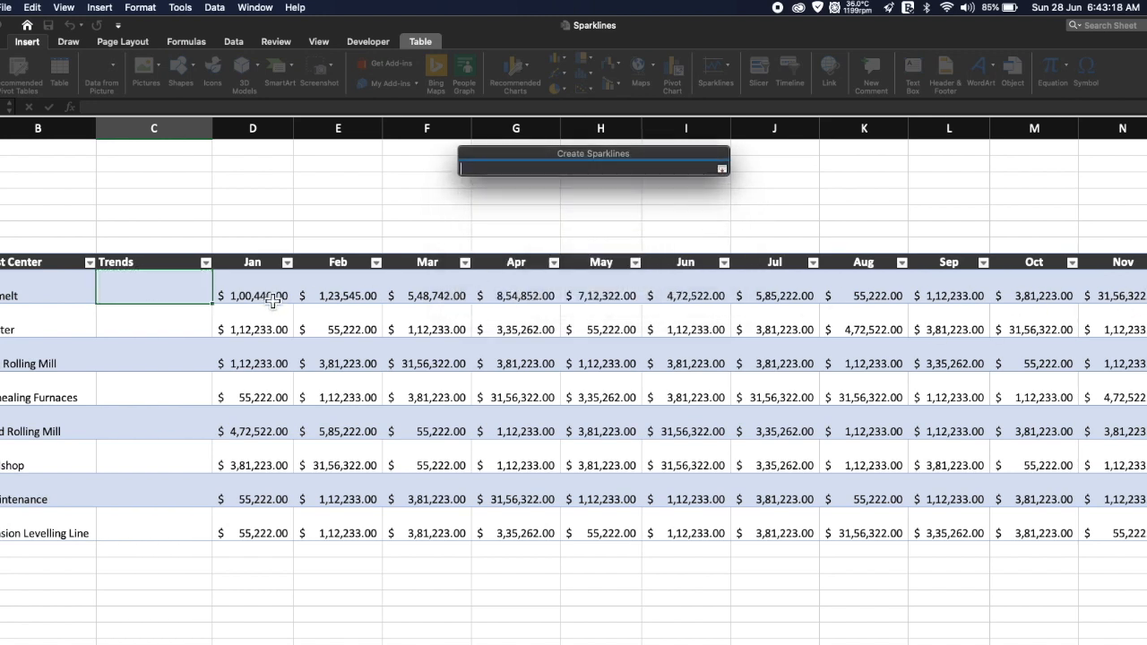
left_click_drag(269, 296, 1144, 311)
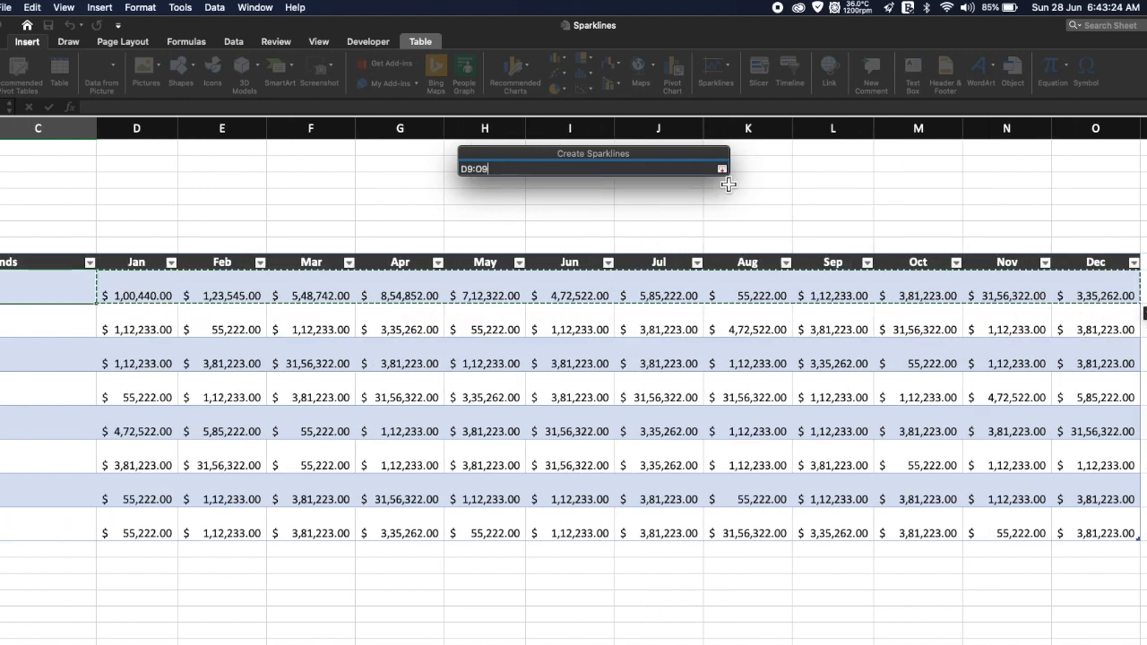
left_click(722, 168)
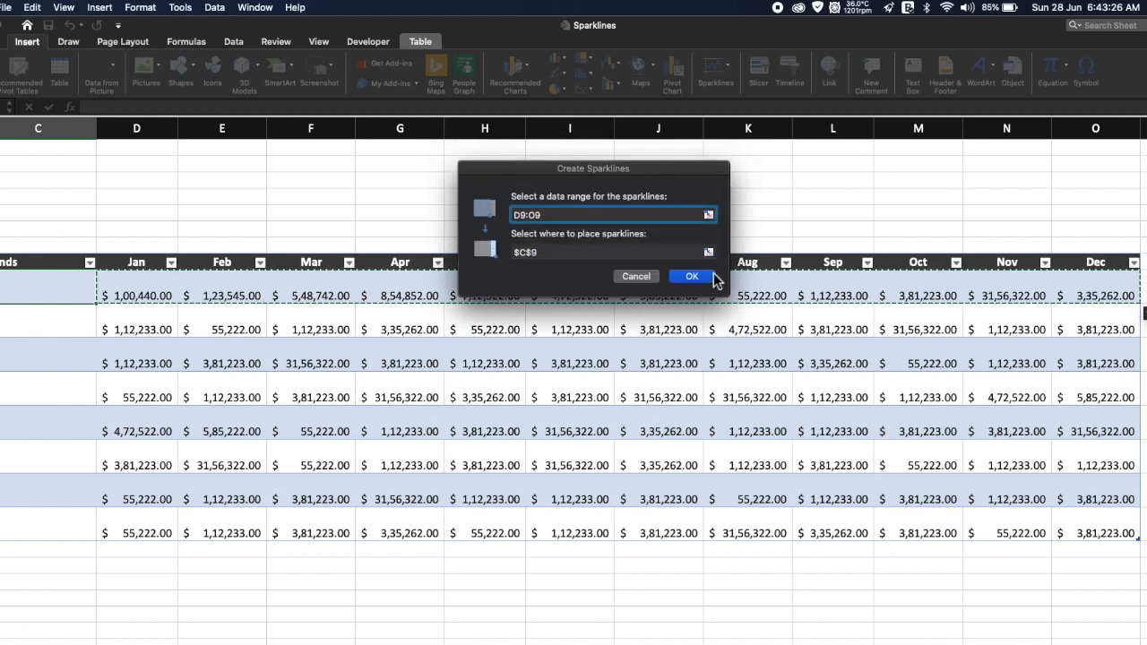
left_click(710, 285)
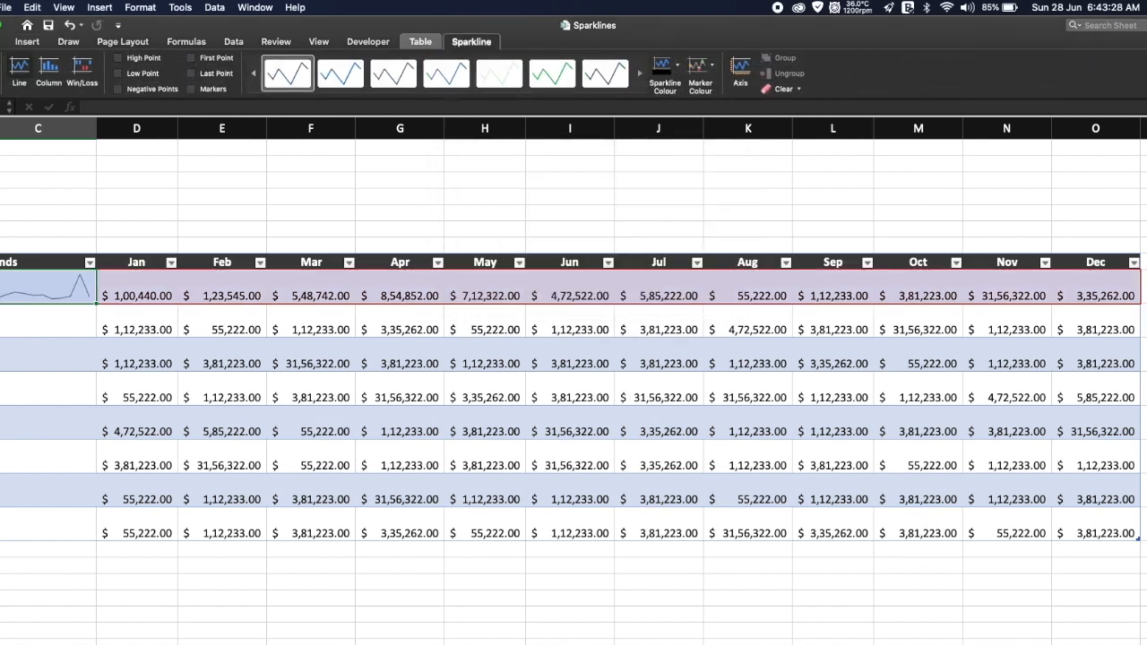
Fill the Remelt sparkline down the Trends column through the Tension Levelling Line row
left_click_drag(279, 30, 299, 24)
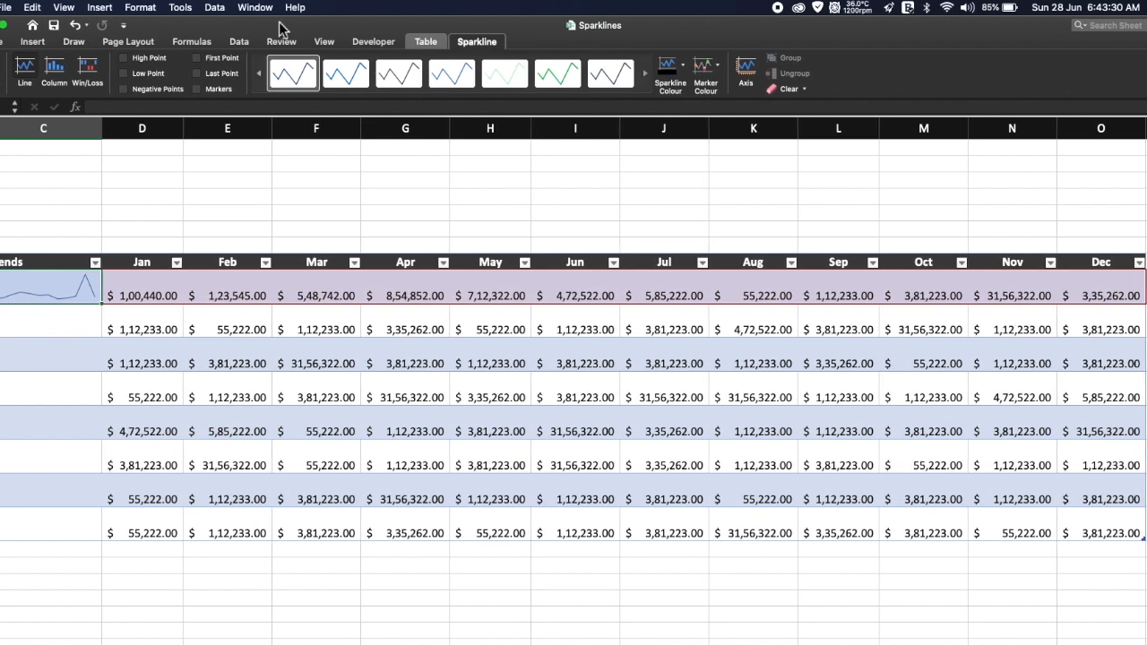
left_click(225, 586)
scroll(225, 586, "left", 2)
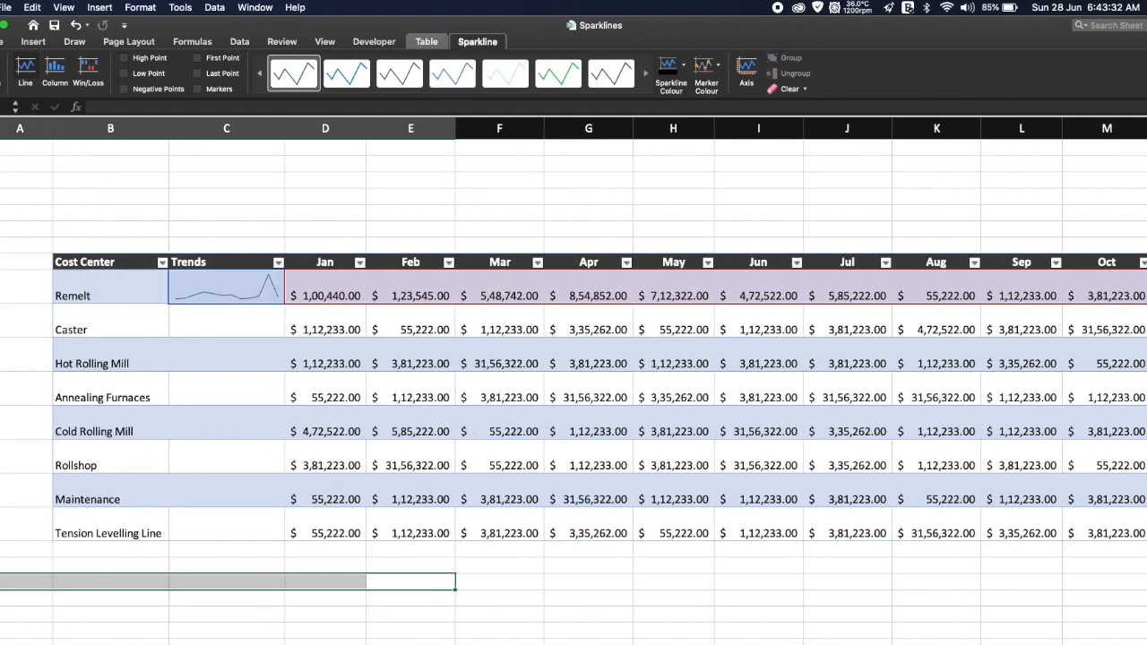
left_click(629, 584)
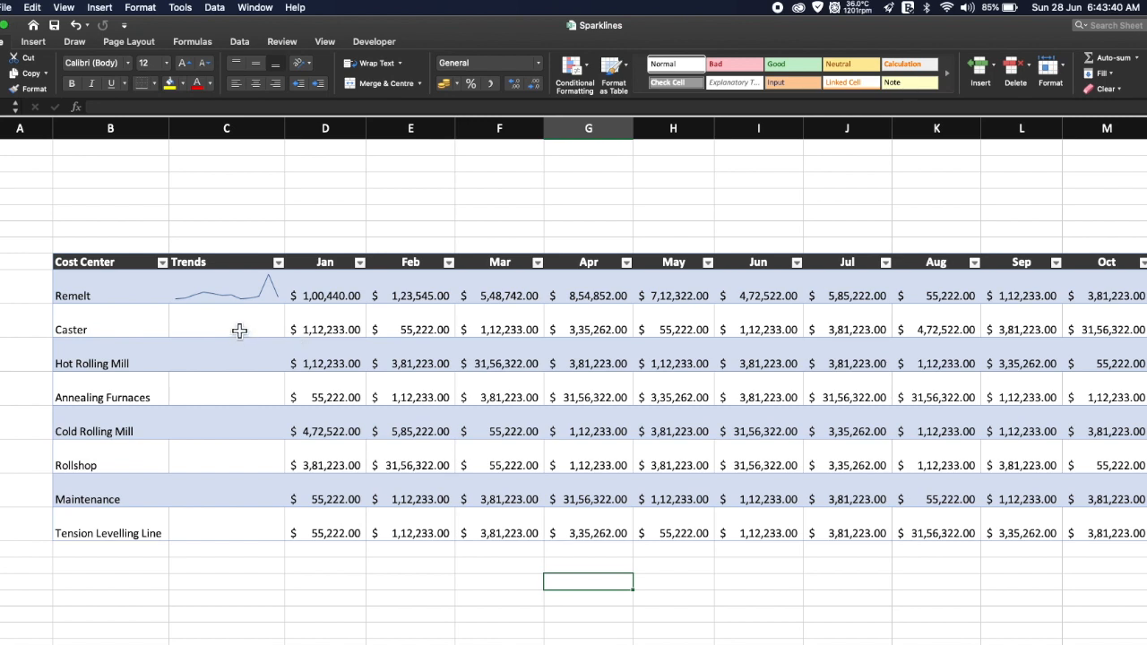
left_click(265, 297)
left_click_drag(281, 312, 279, 538)
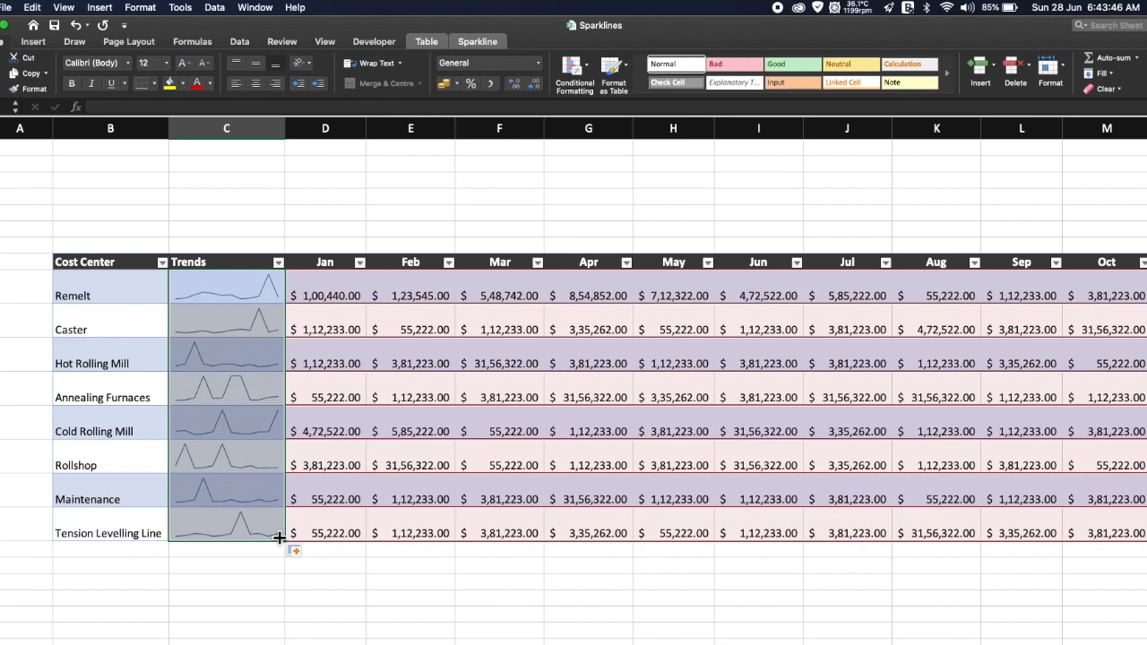
left_click(267, 581)
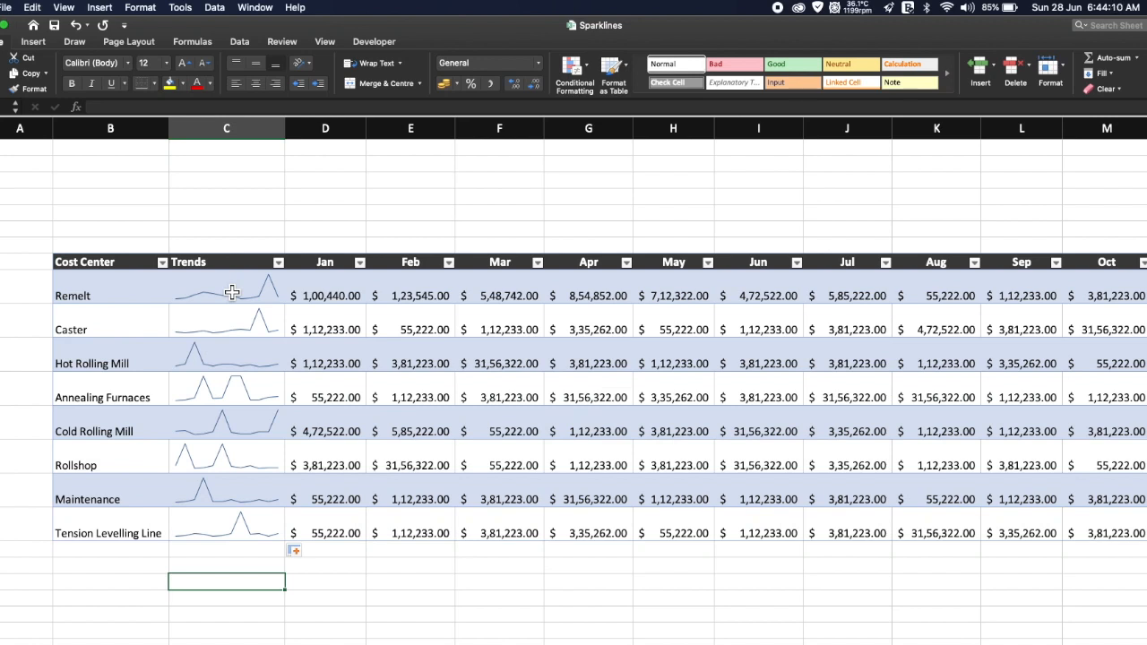
Try several sparkline styles on the Trends column and apply the green line style
left_click(231, 293)
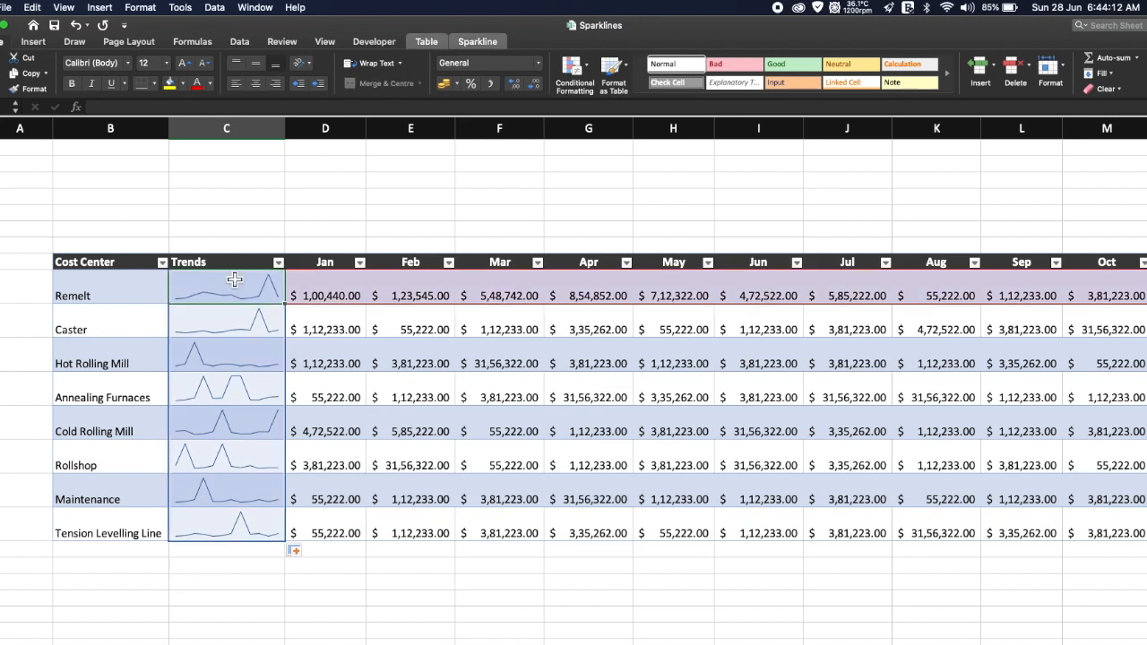
left_click(475, 47)
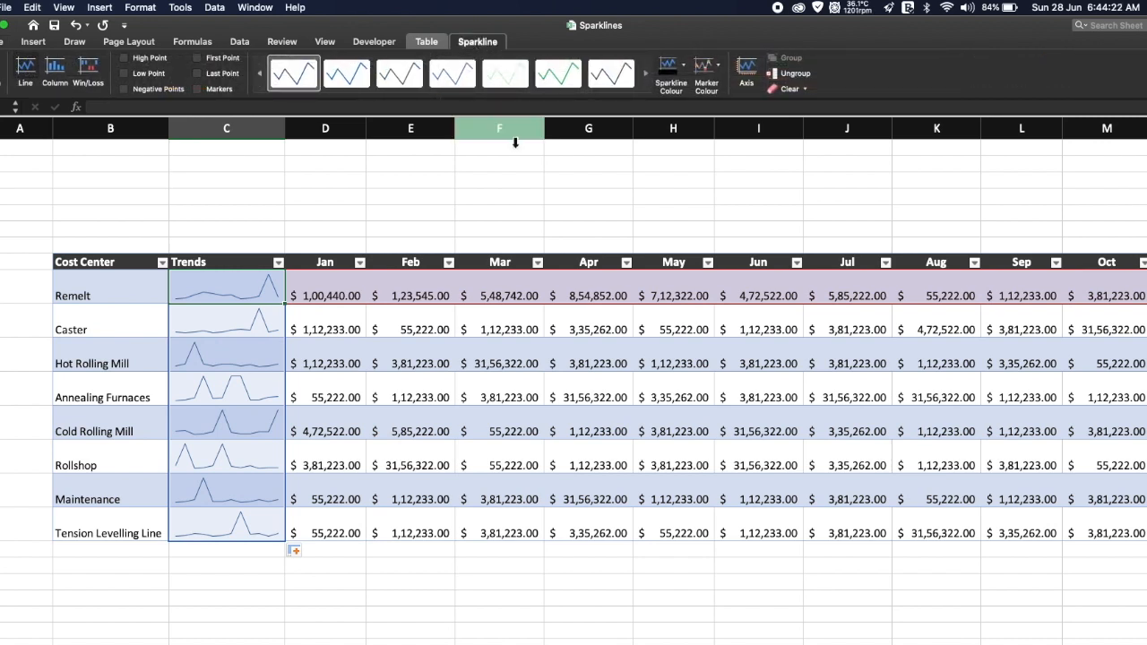
left_click(646, 74)
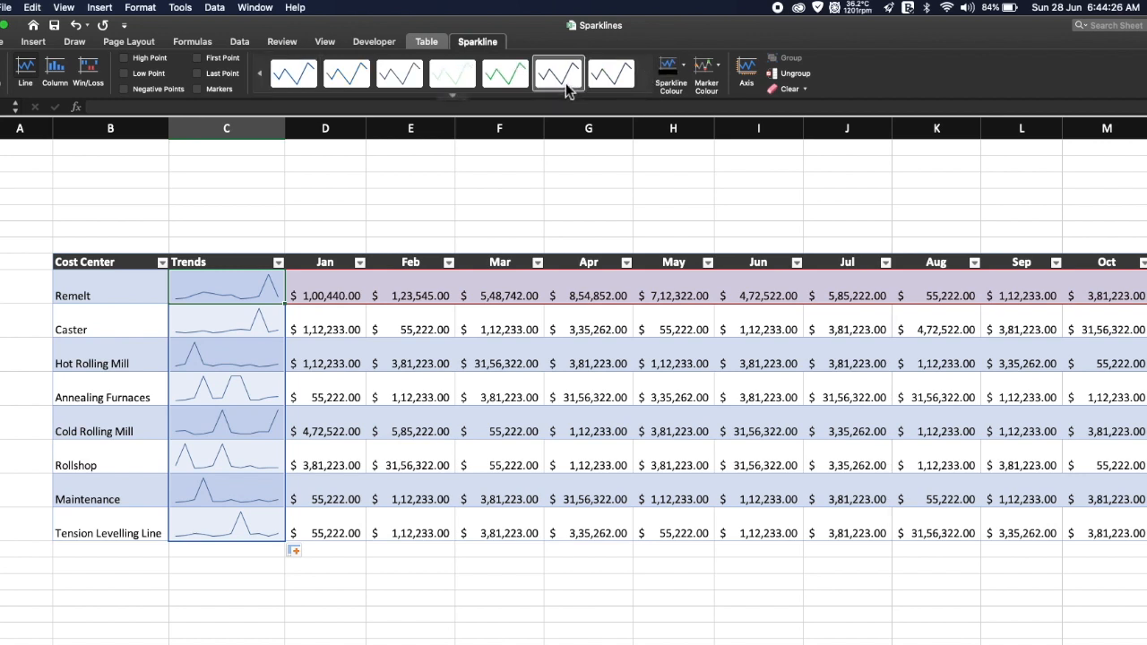
left_click(495, 73)
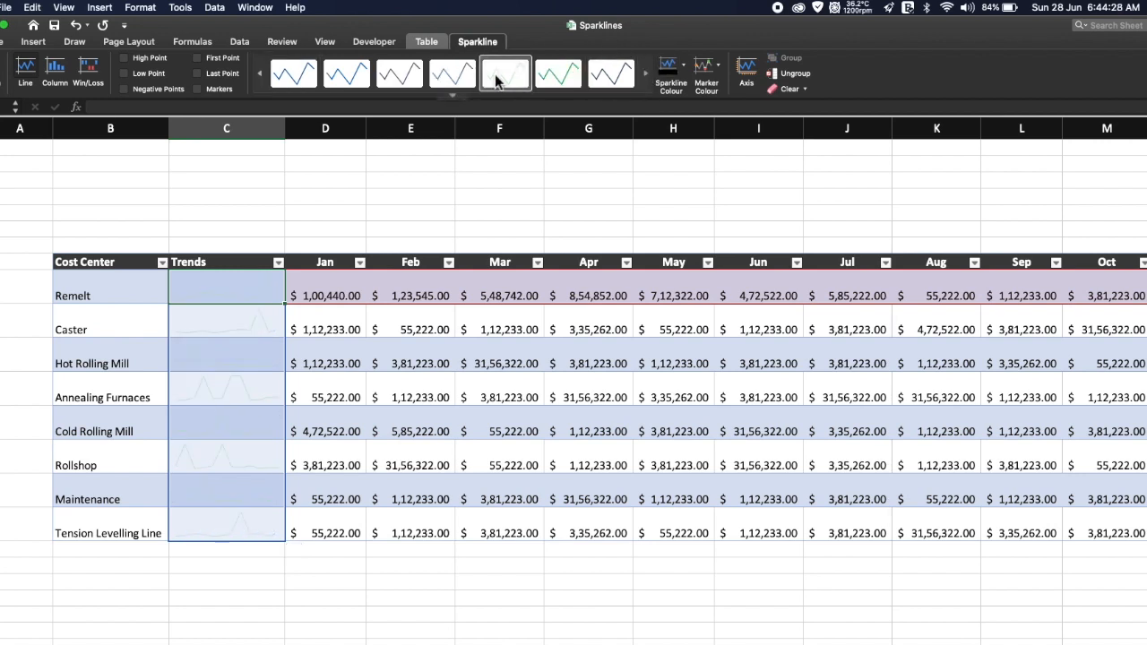
left_click(454, 77)
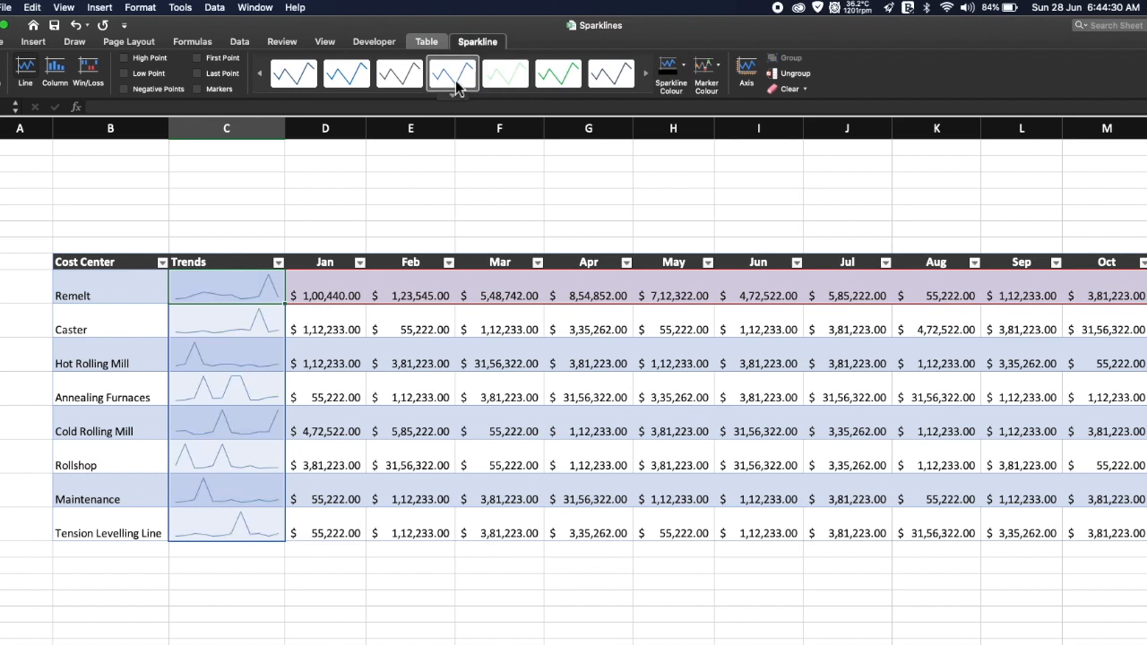
left_click(395, 76)
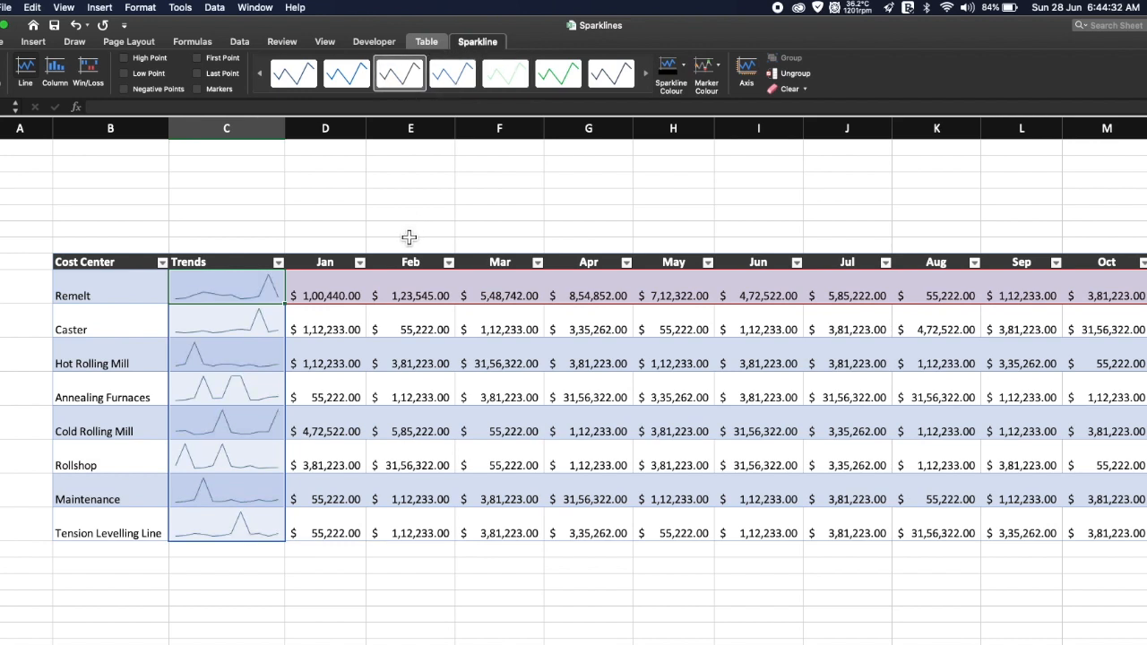
left_click(520, 79)
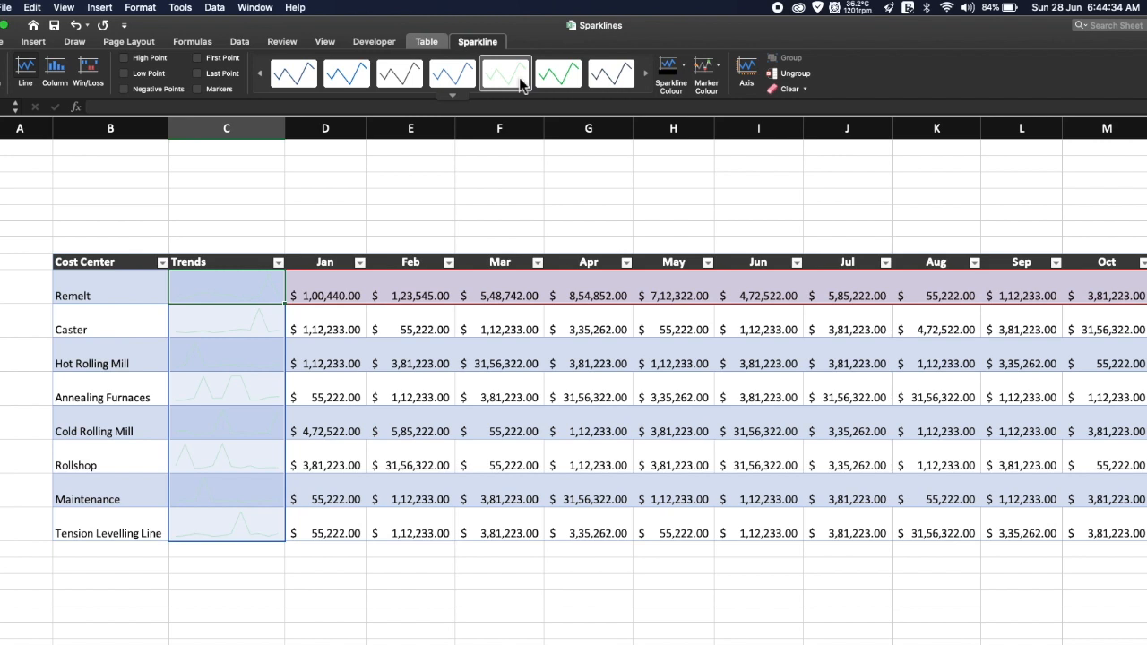
left_click(572, 82)
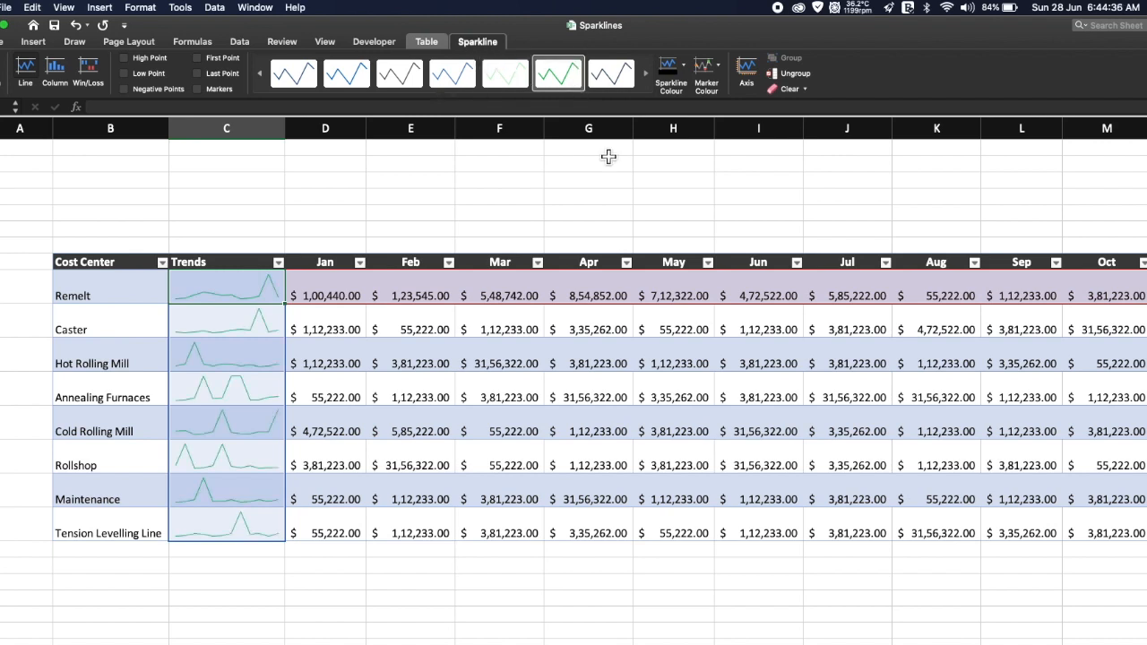
Try highlighting the high points and the low points on the Trends sparklines
left_click(165, 63)
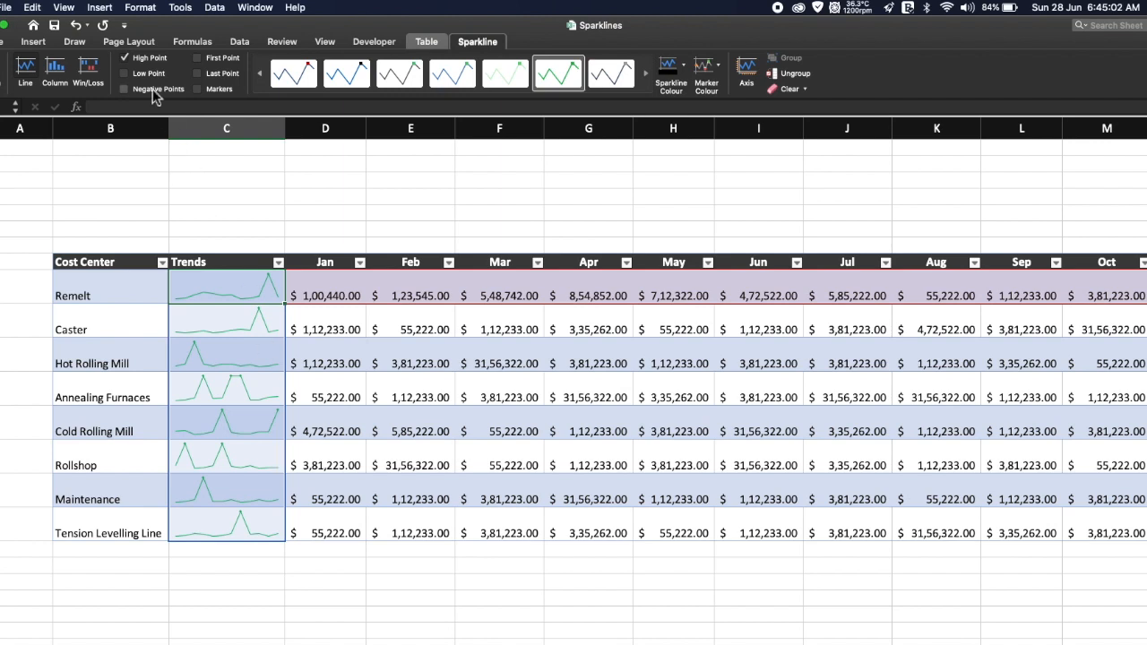
left_click(125, 74)
left_click(125, 75)
left_click(125, 58)
Highlight the first points on the Trends sparklines instead of the high points and colour them black
left_click(199, 59)
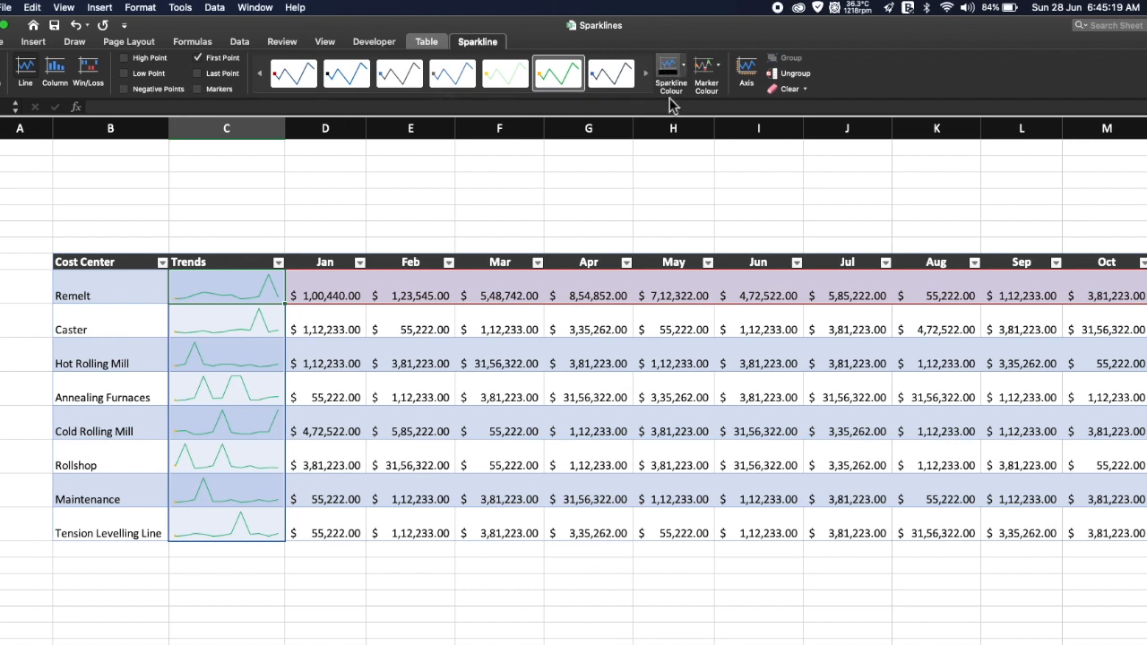
left_click(706, 76)
mouse_move(736, 136)
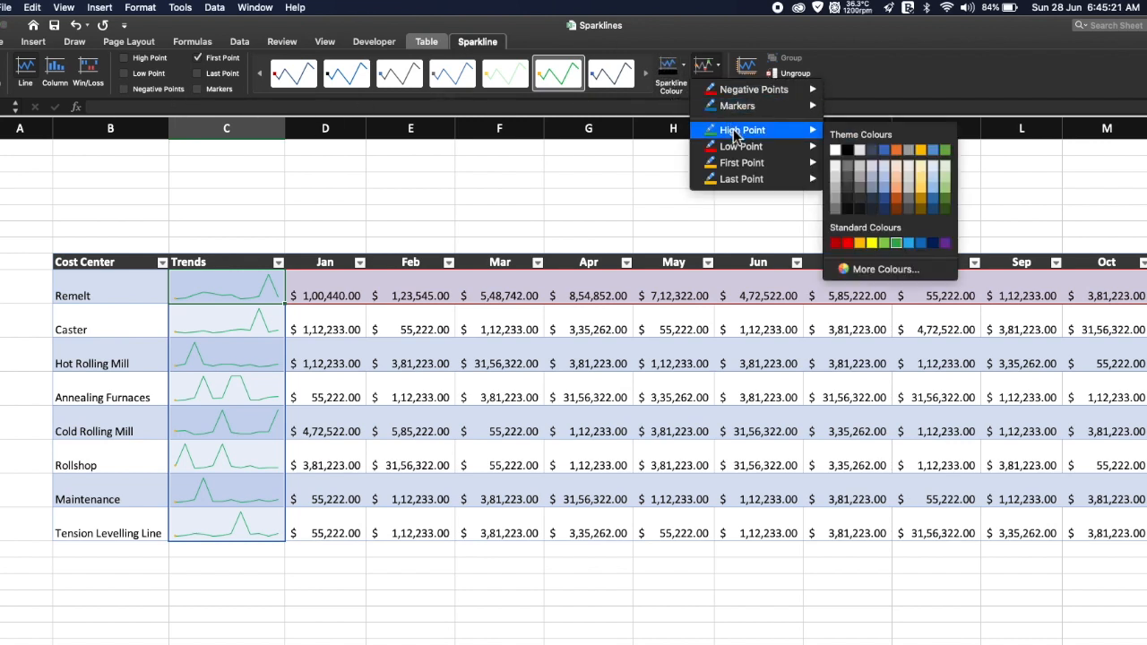
mouse_move(751, 169)
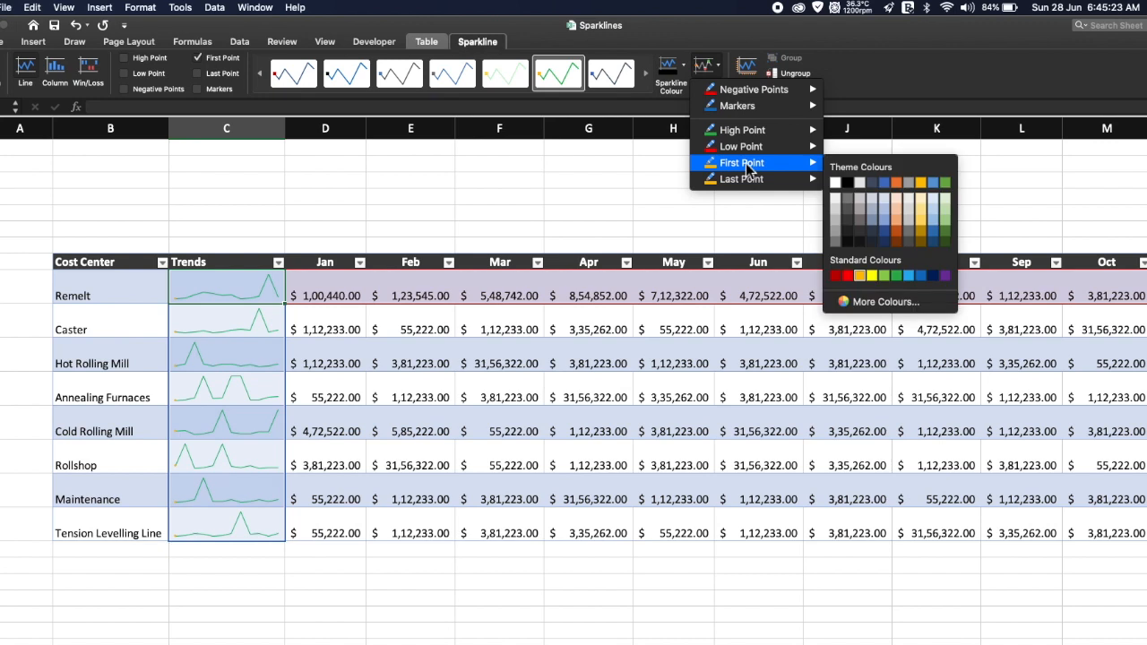
left_click(848, 183)
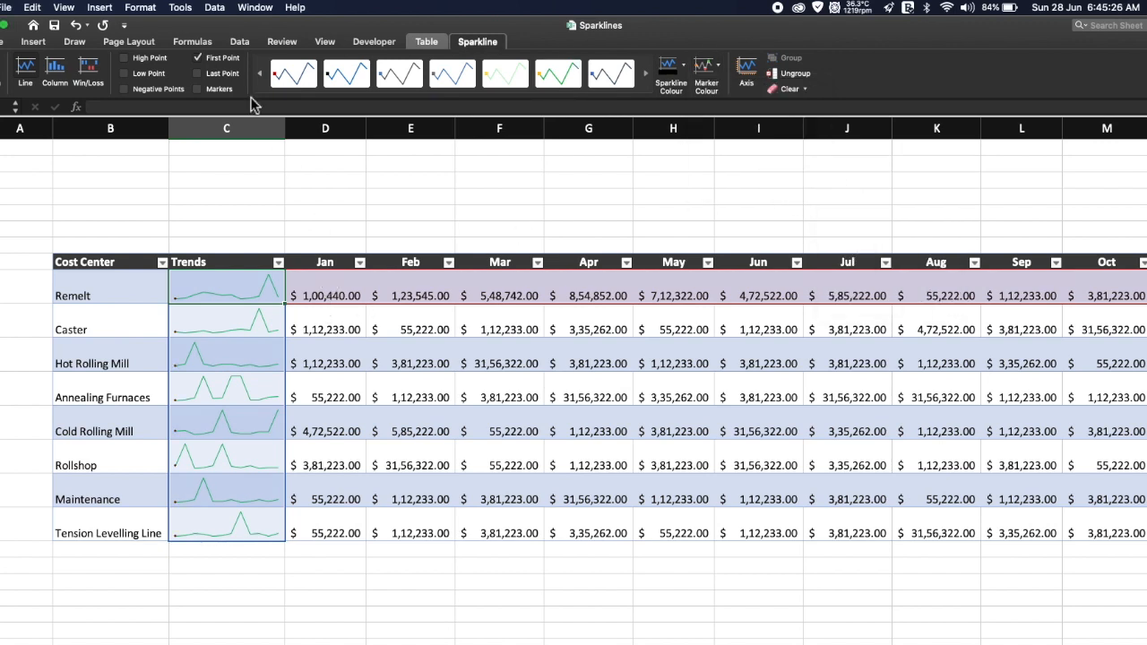
Highlight the last points on the Trends sparklines in black and turn on markers for every data point
left_click(230, 77)
left_click(703, 88)
mouse_move(757, 179)
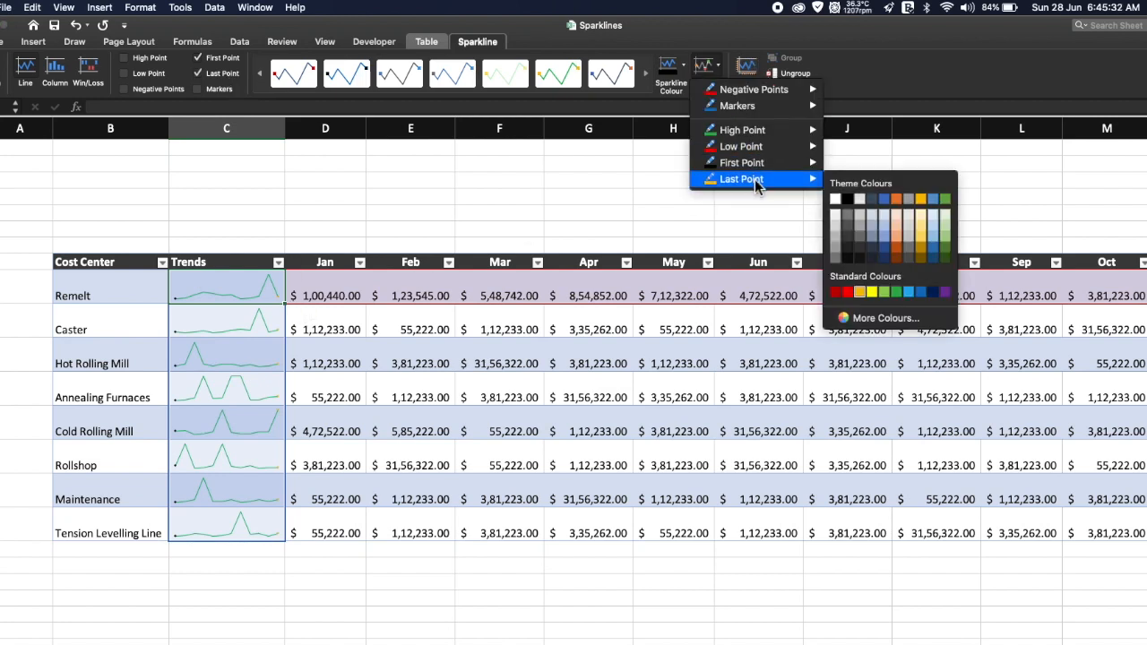
left_click(847, 200)
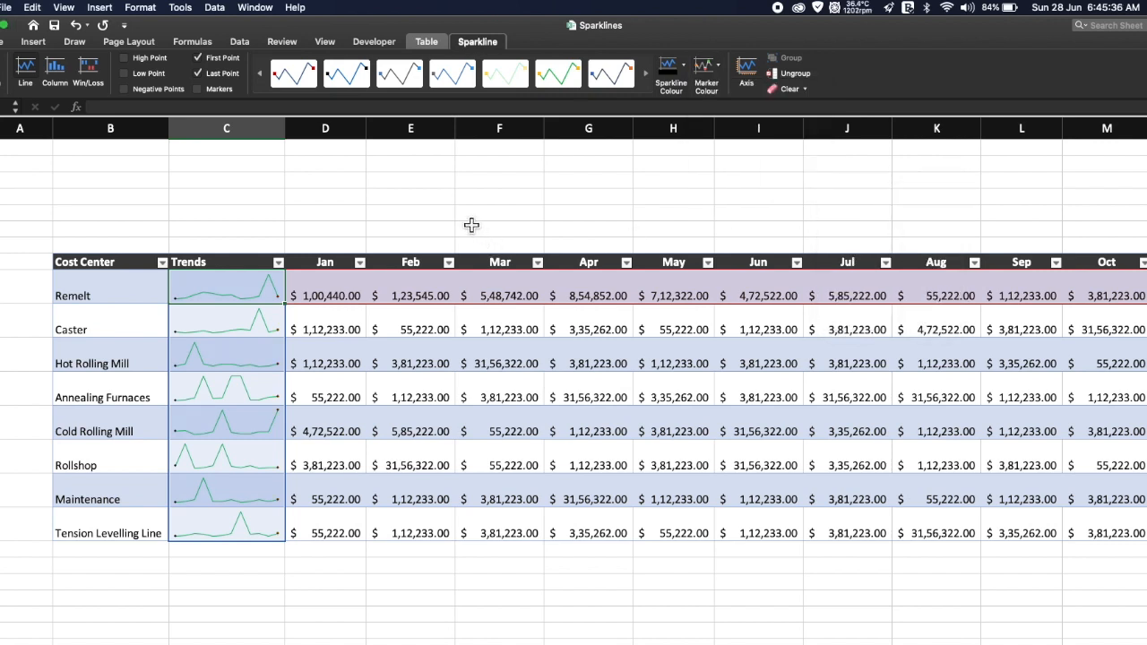
left_click(198, 88)
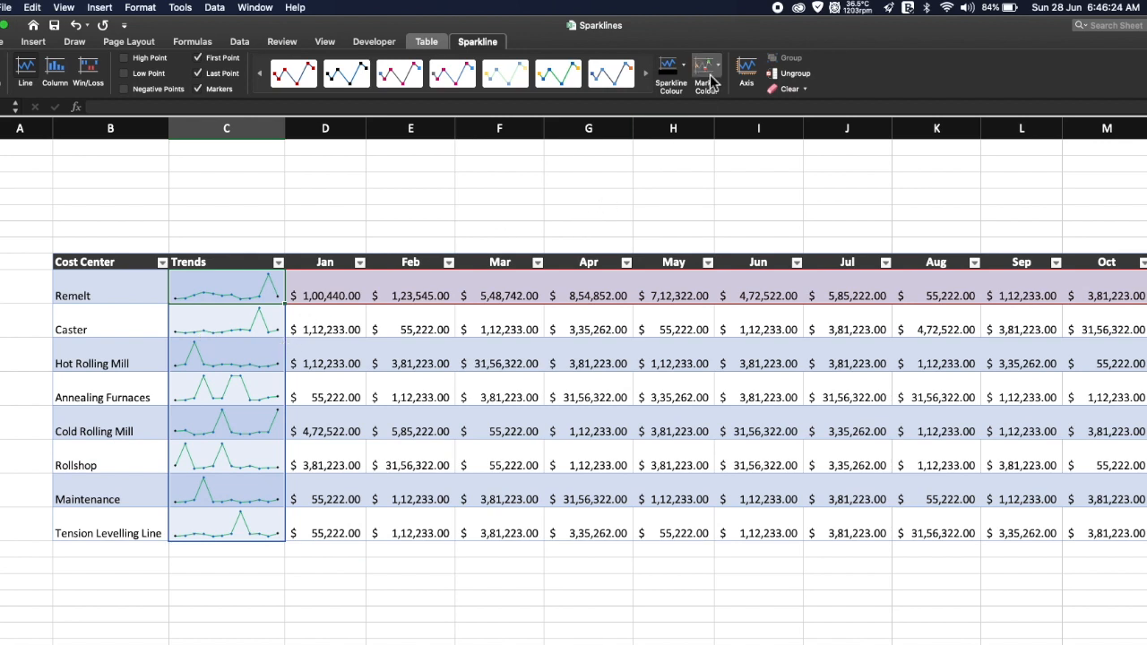
left_click(32, 41)
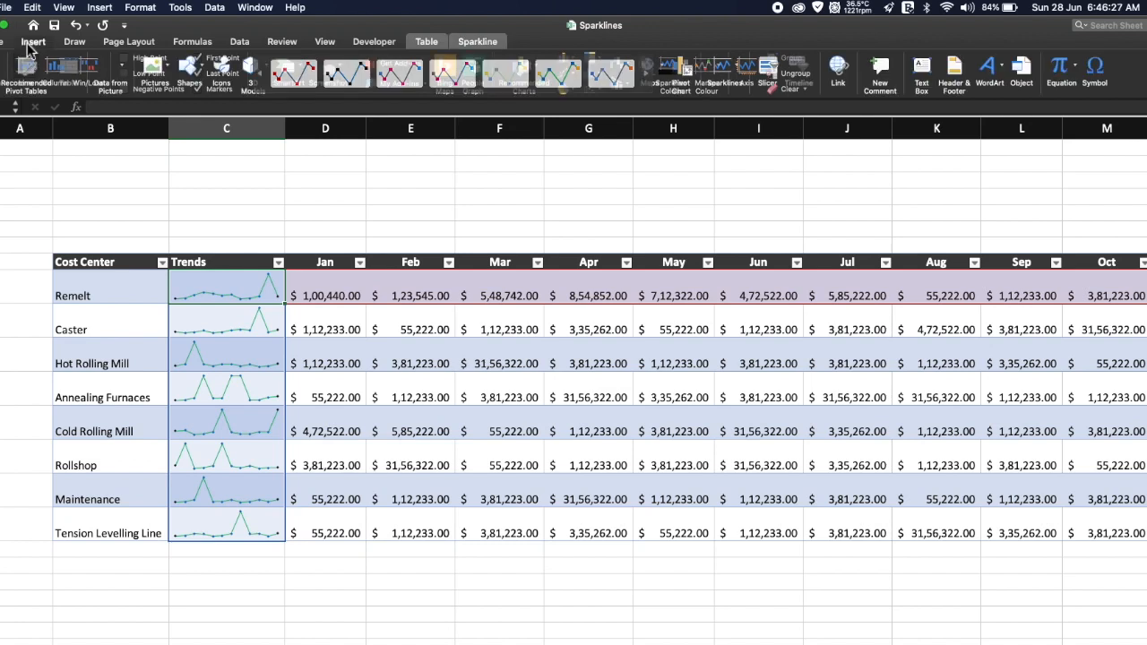
left_click(736, 80)
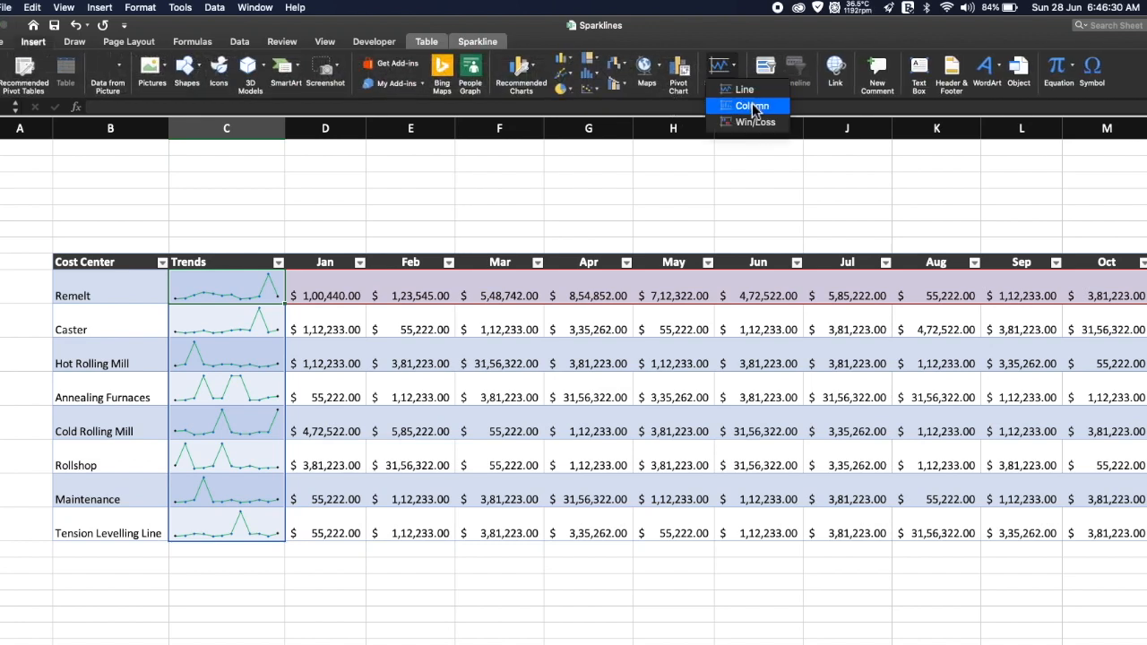
left_click(752, 106)
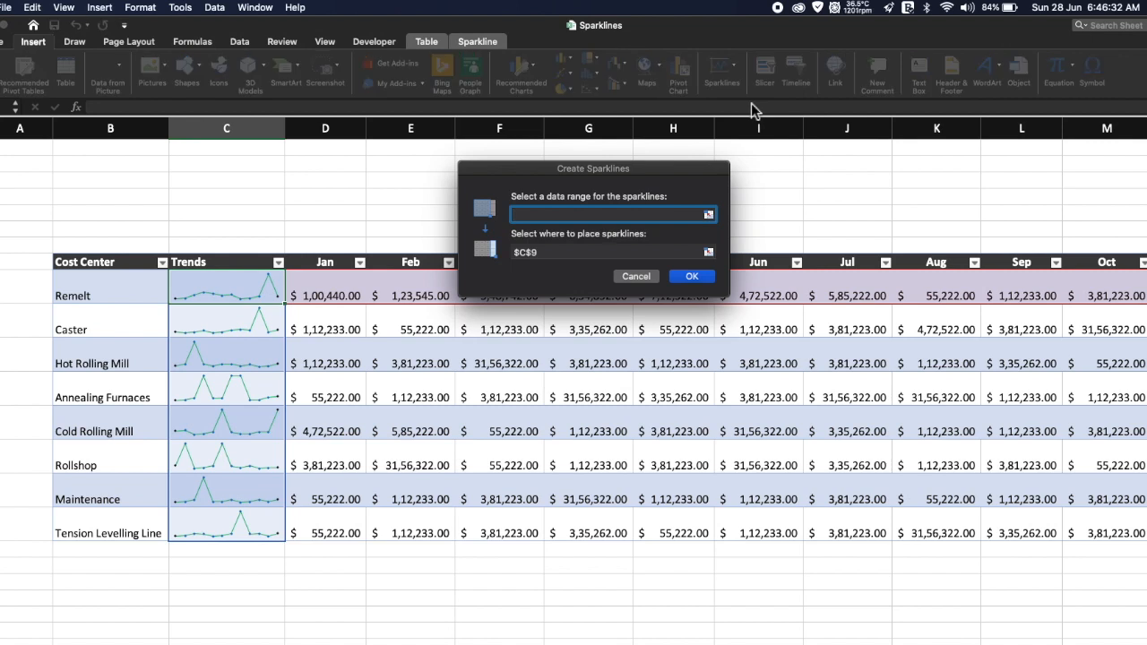
left_click(636, 275)
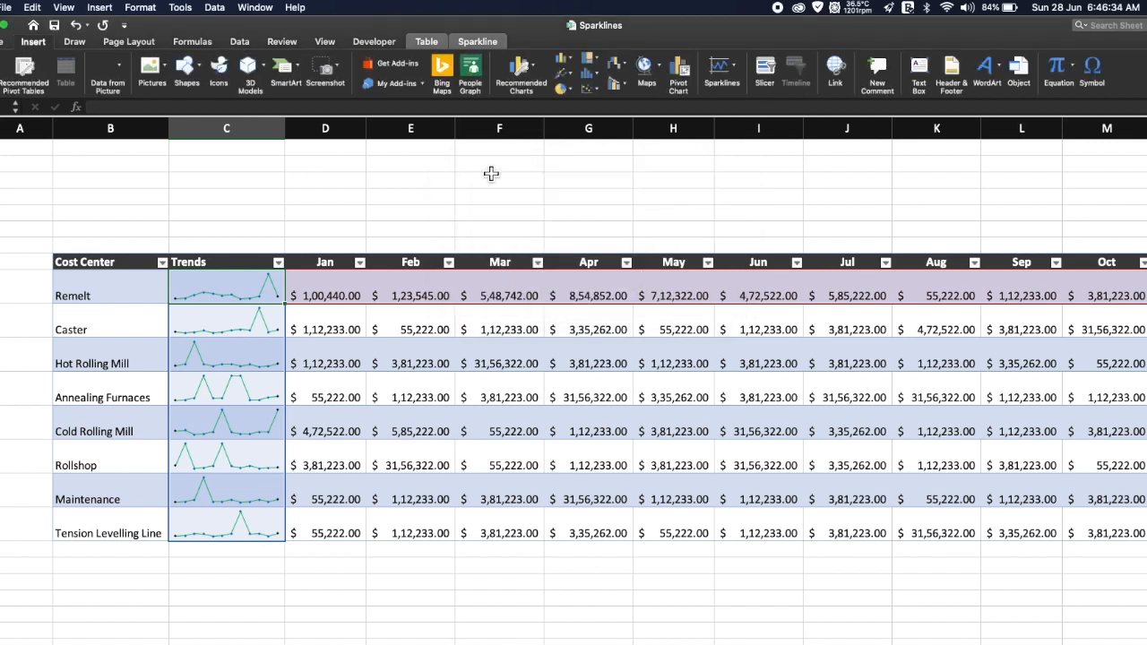
Try the column type on the grouped Trends sparklines and switch them back to lines
left_click(475, 42)
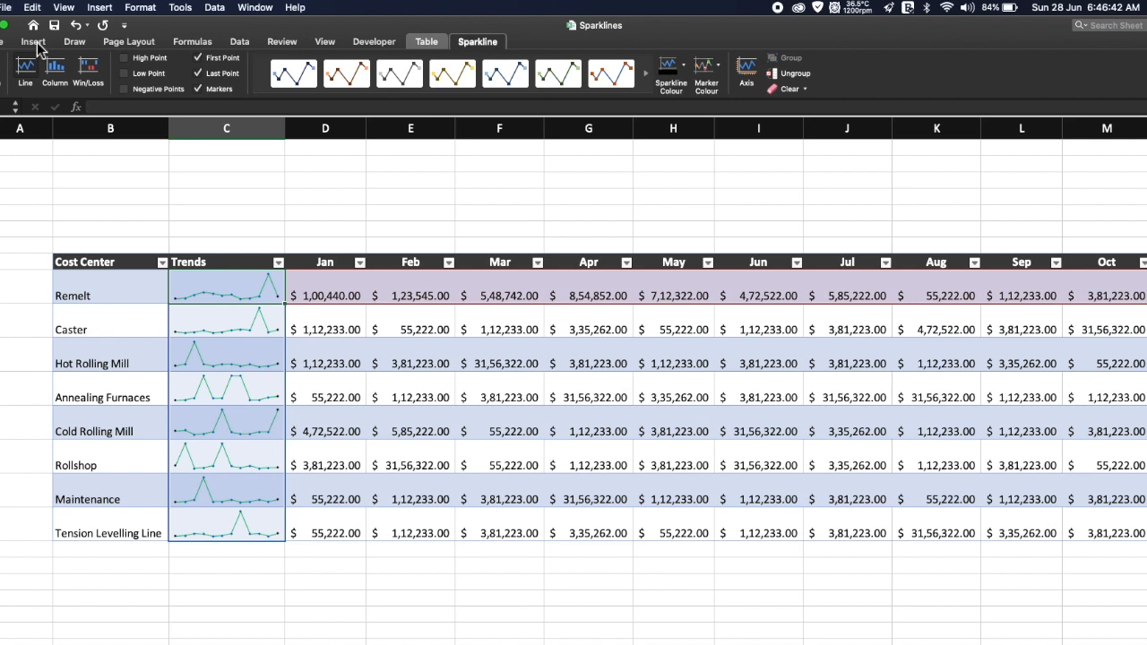
left_click(56, 75)
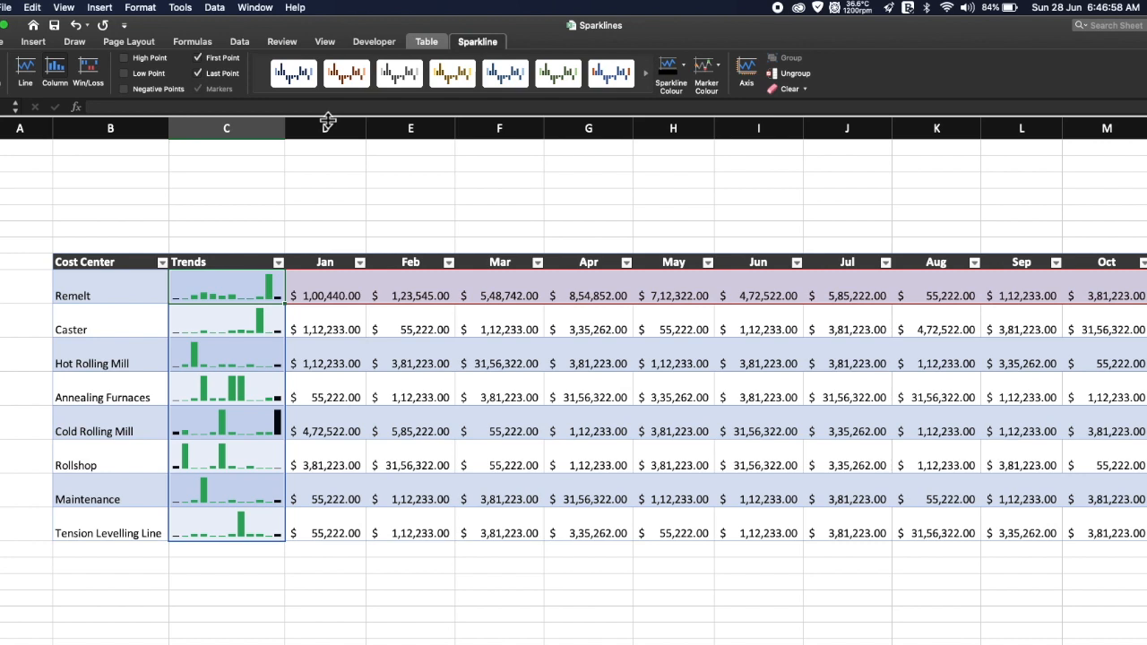
left_click(237, 333)
left_click(27, 70)
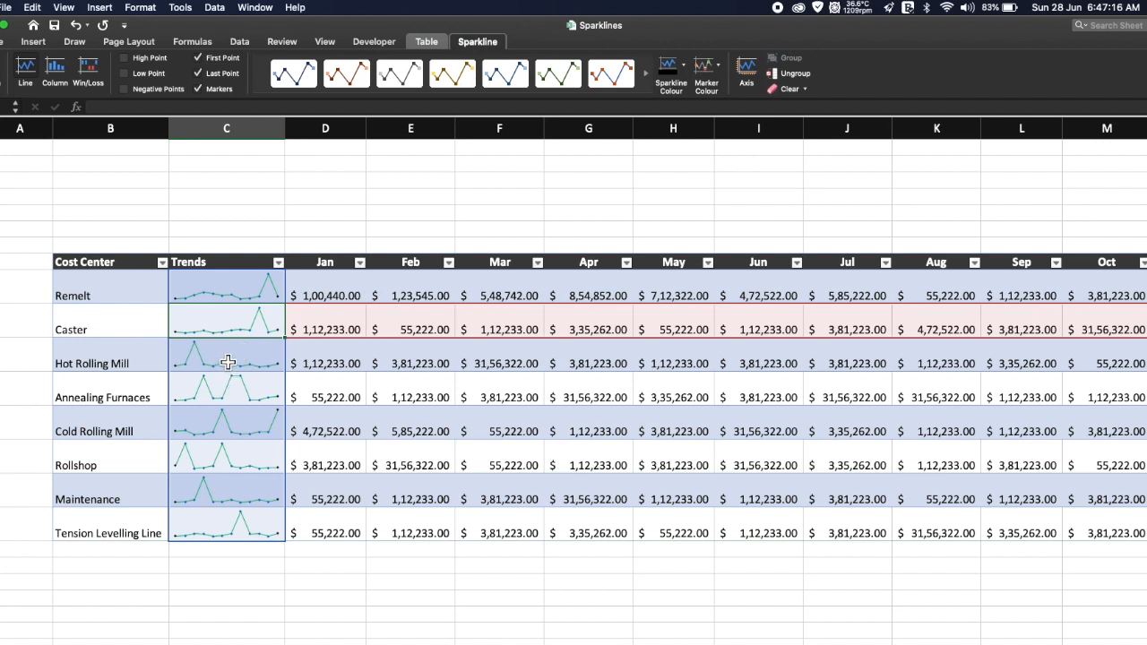
Ungroup the Caster sparkline, try the column type on the remaining grouped sparklines and undo that type change
left_click(777, 79)
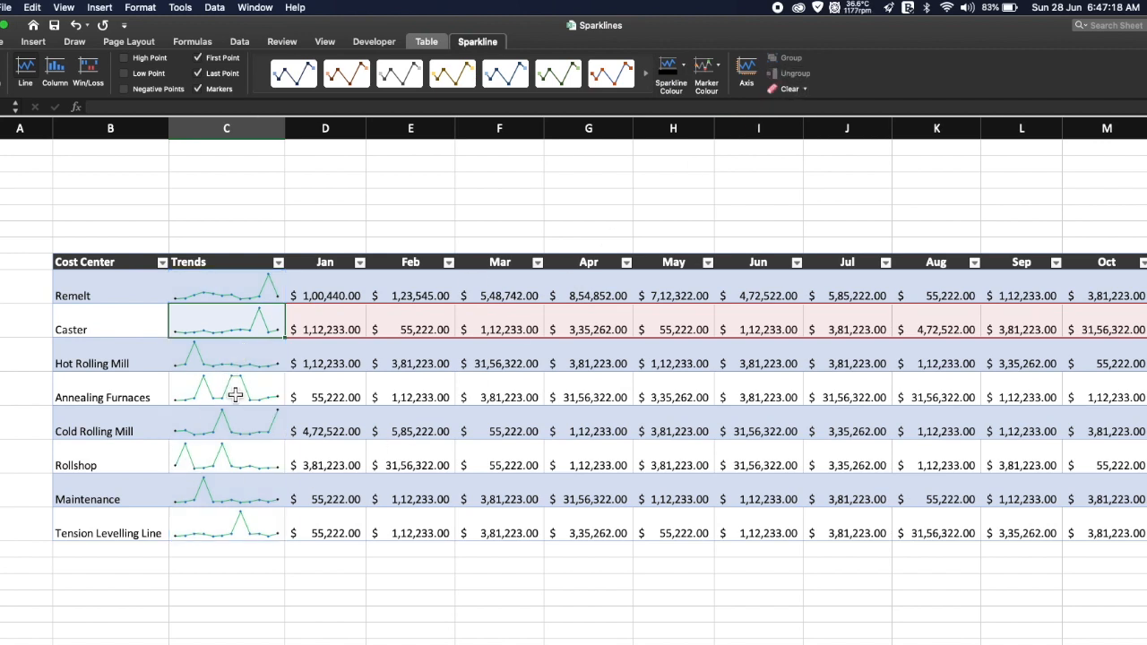
left_click(224, 412)
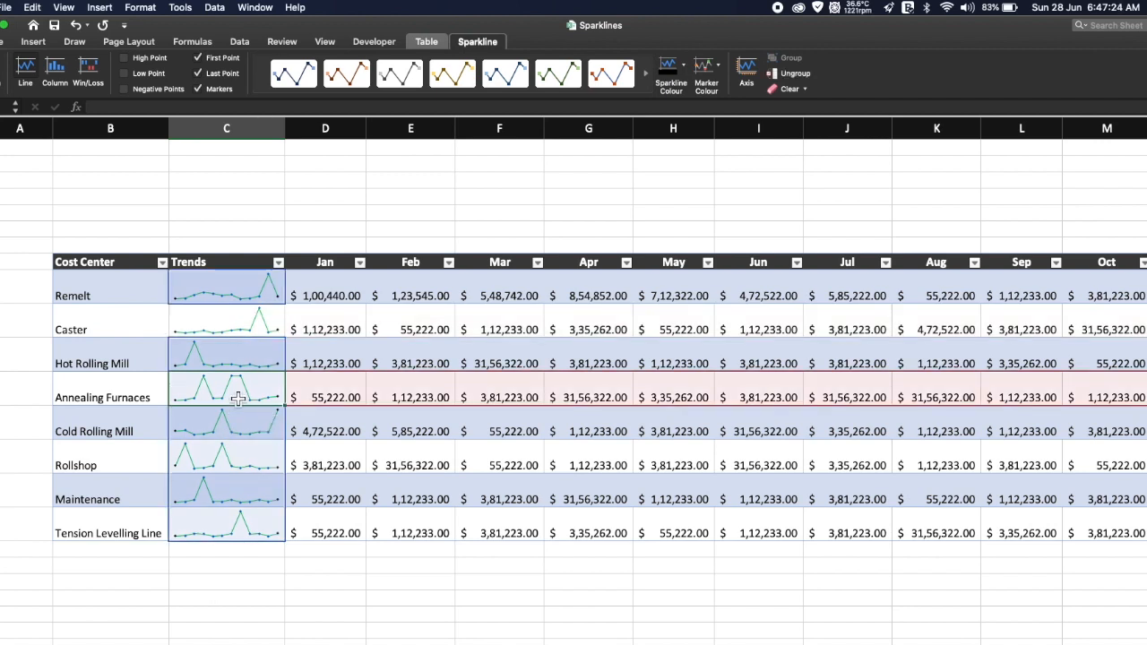
left_click(56, 77)
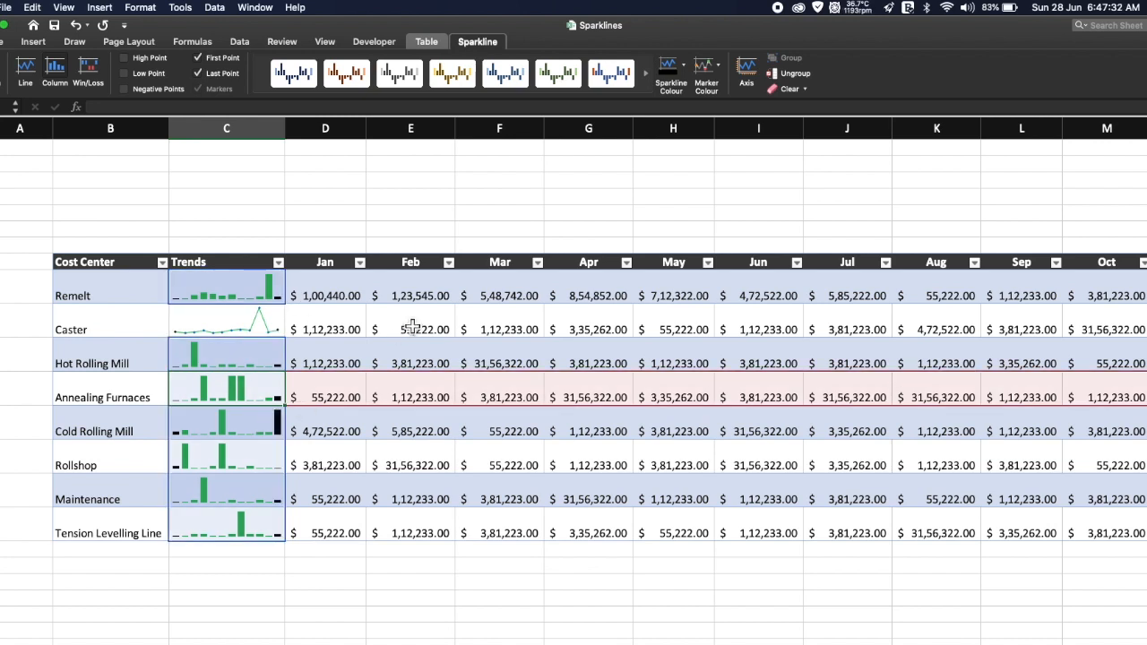
left_click(31, 8)
left_click(72, 16)
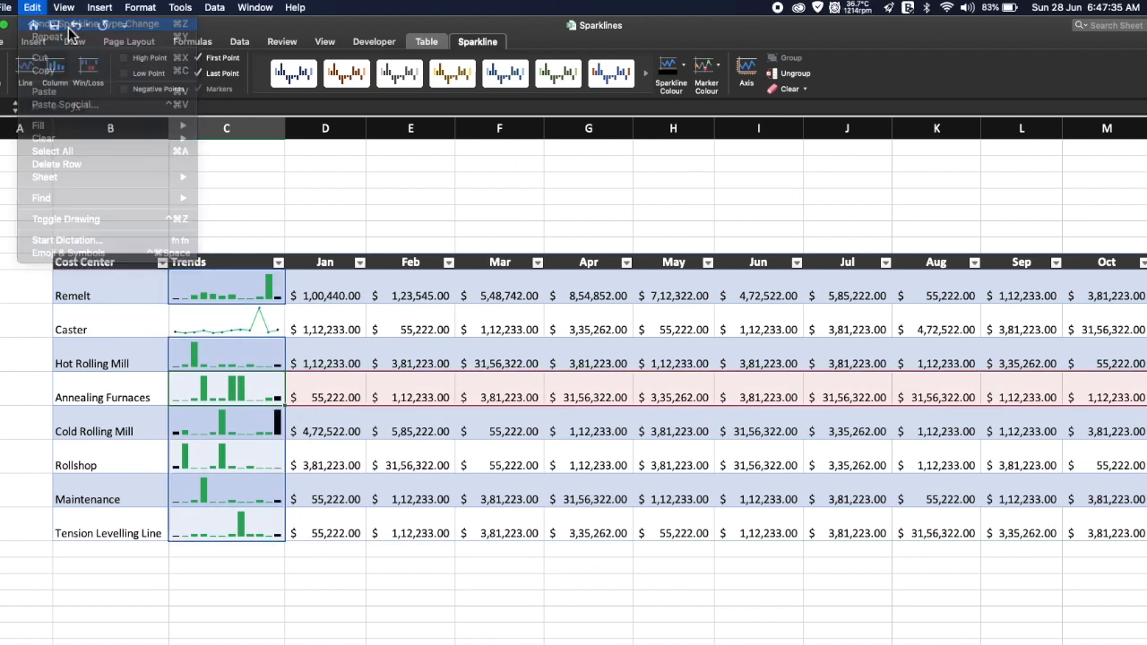
Ungroup all the Trends sparklines from Remelt to Tension Levelling Line and change only the Annealing Furnaces sparkline to the column type
left_click(246, 334)
left_click_drag(238, 289, 239, 522)
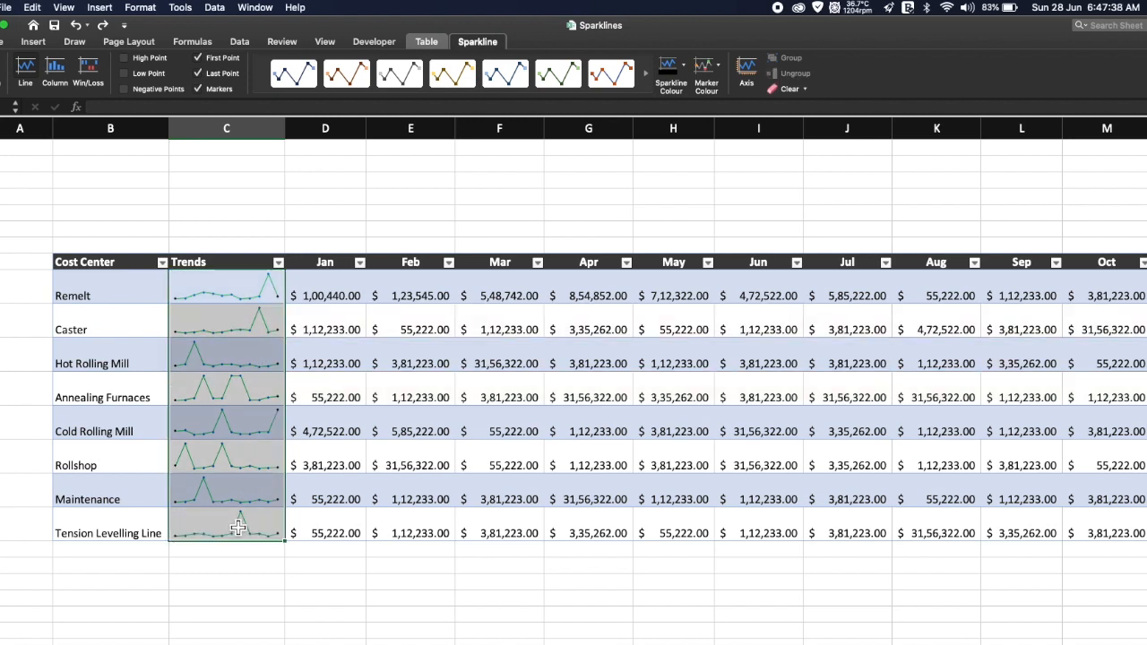
left_click(788, 72)
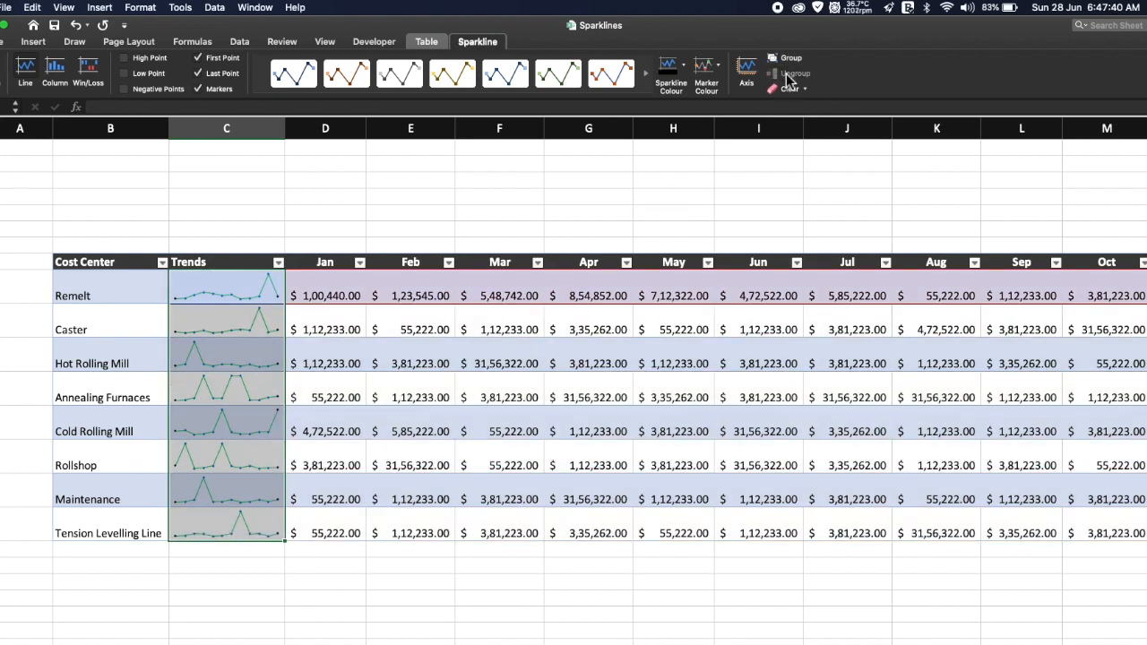
left_click(355, 418)
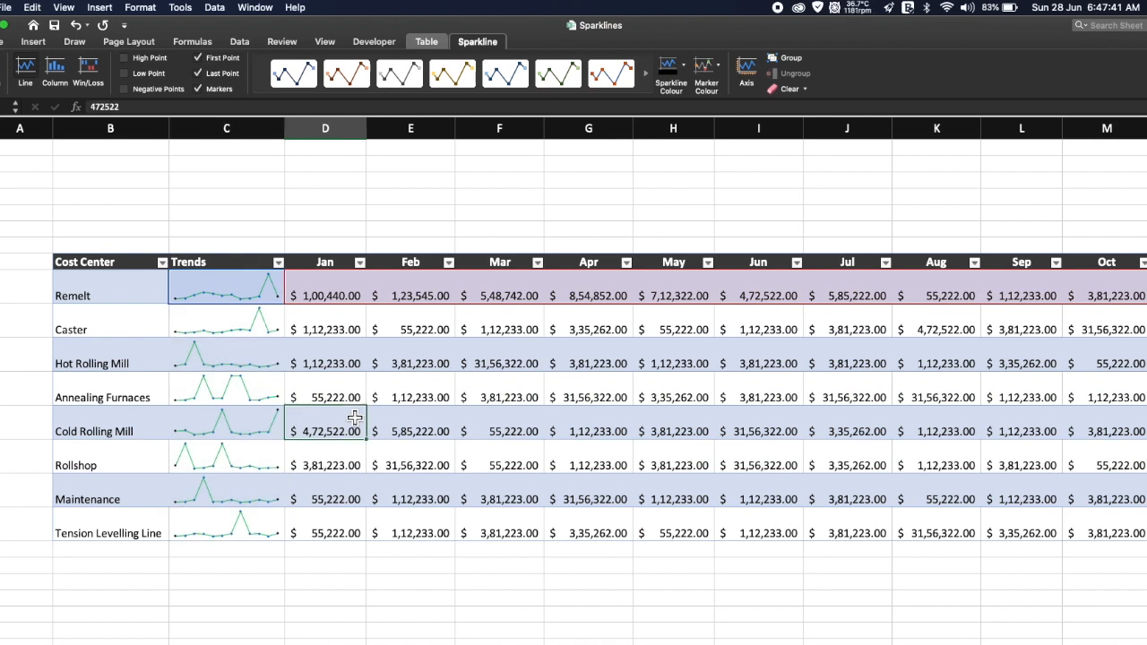
left_click(227, 401)
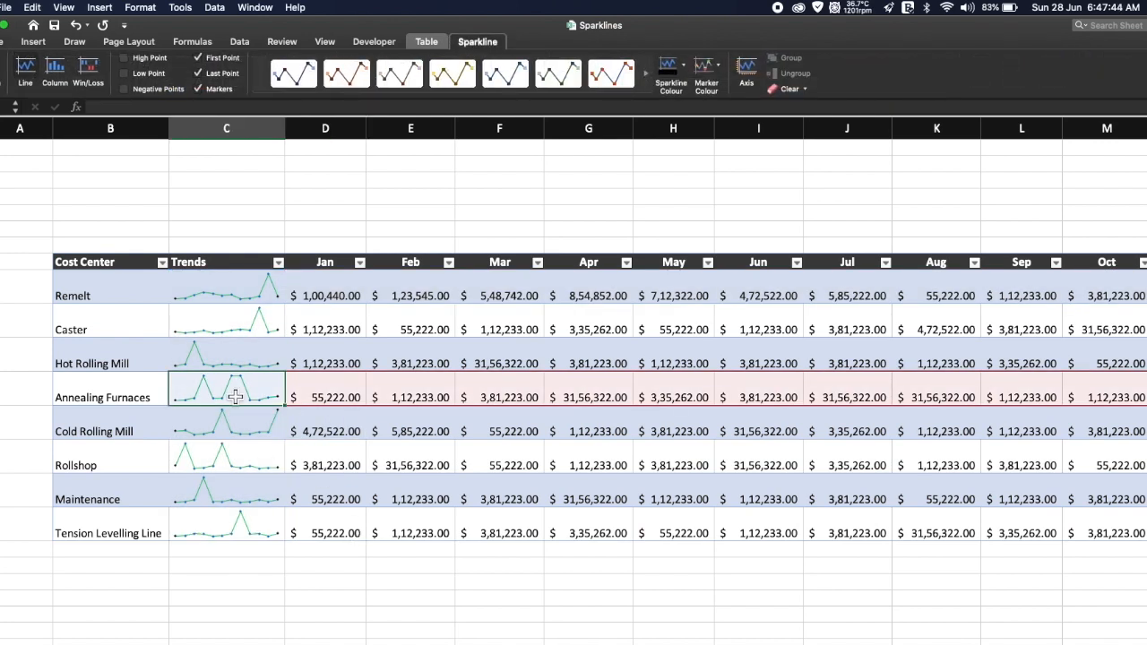
left_click(56, 76)
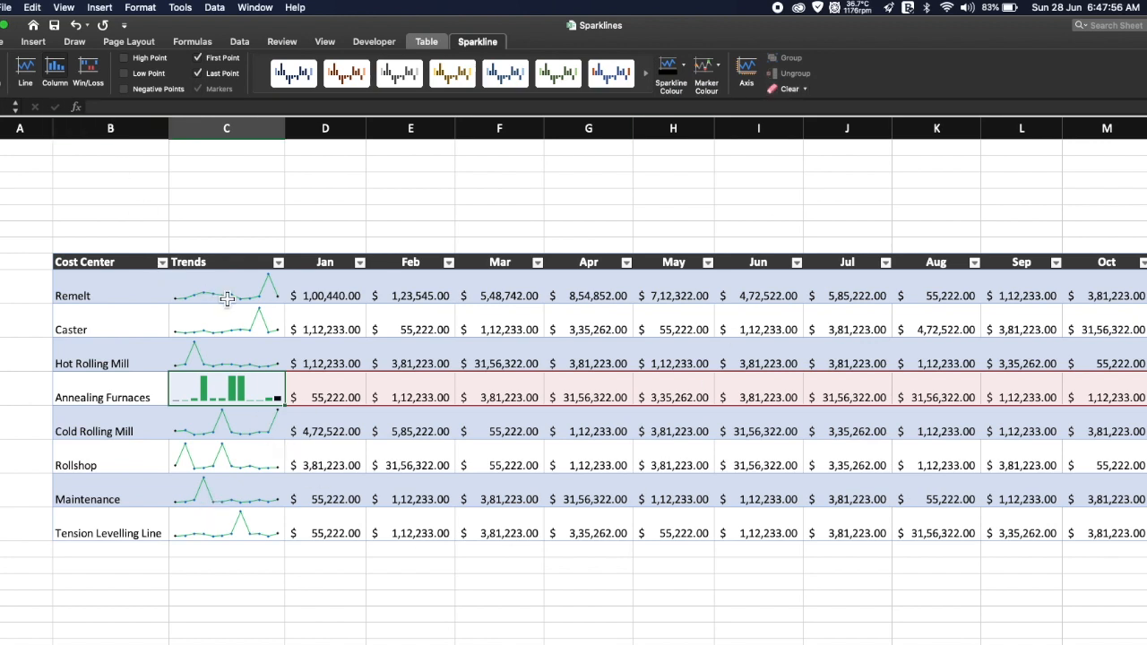
Group all the Trends sparklines from Remelt to Tension Levelling Line into one line sparkline group
left_click_drag(226, 296, 226, 535)
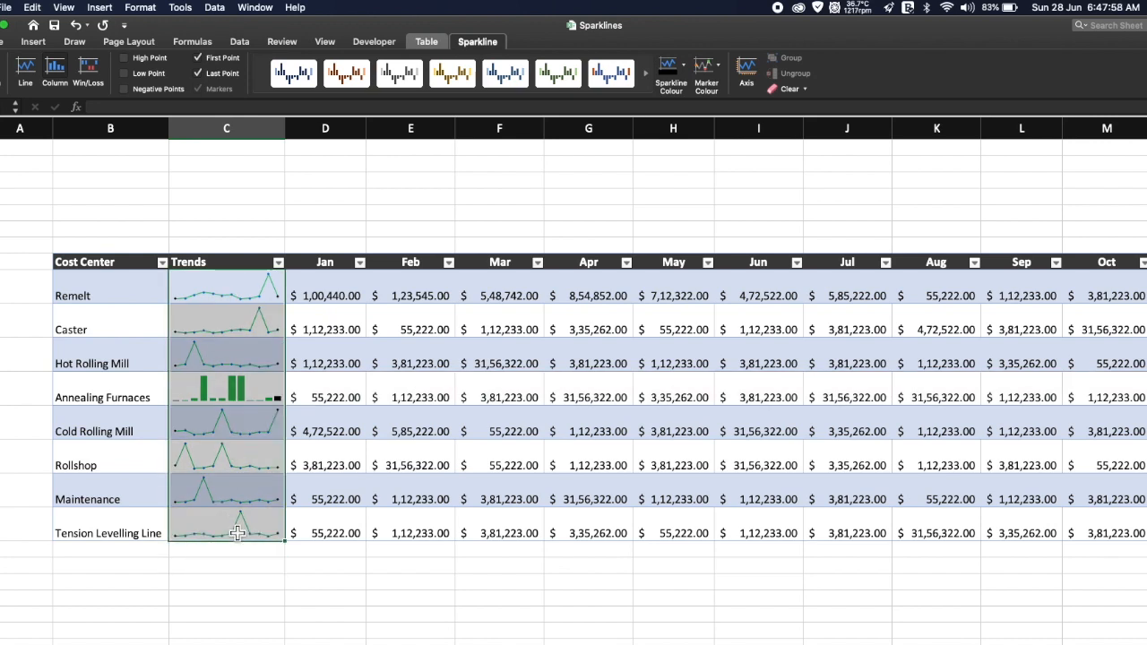
left_click(788, 59)
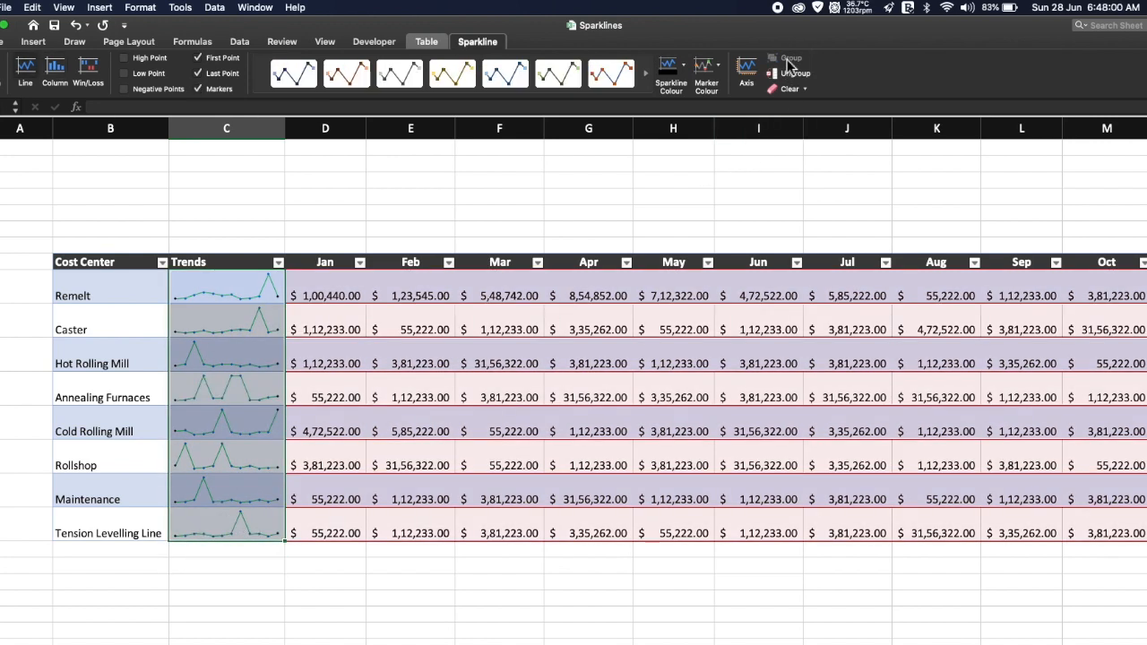